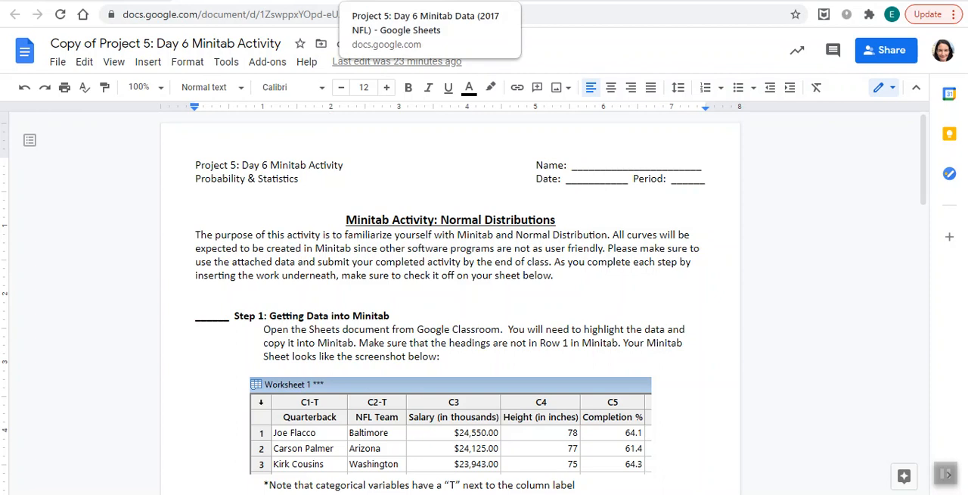
Copy all the data in the 2017 NFL quarterback sheet and switch to Minitab.
left_click(424, 1)
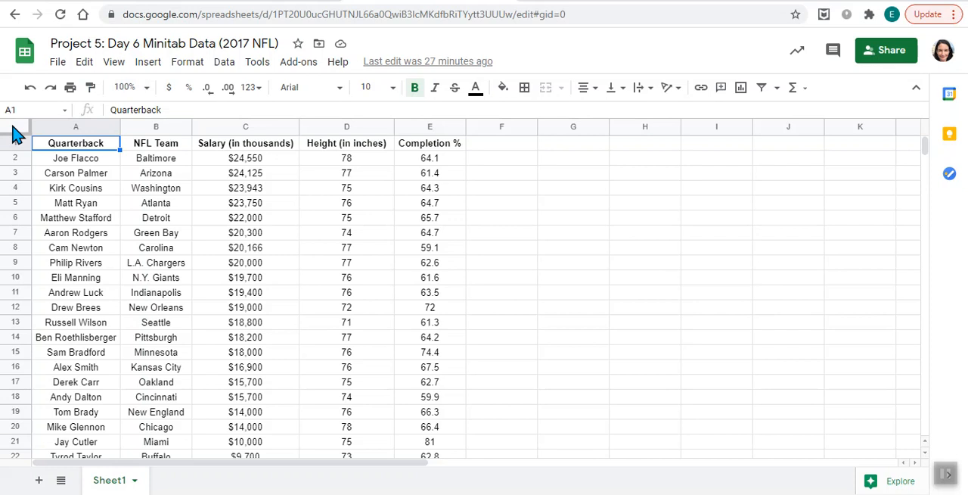
left_click(16, 134)
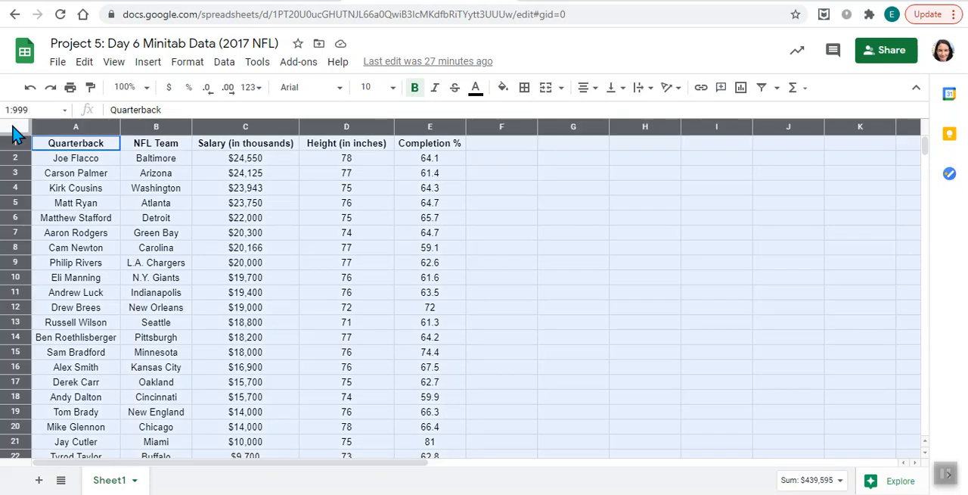
key("ctrl+c")
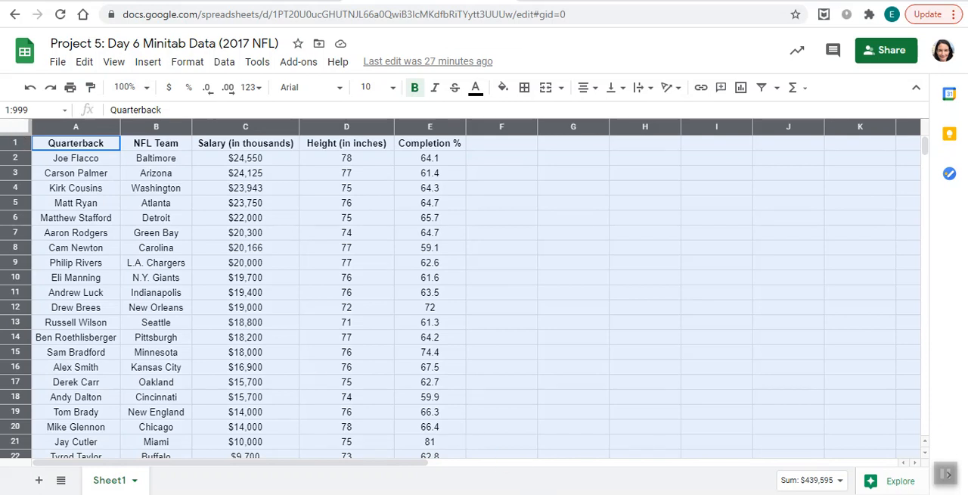
mouse_move(598, 494)
left_click(662, 477)
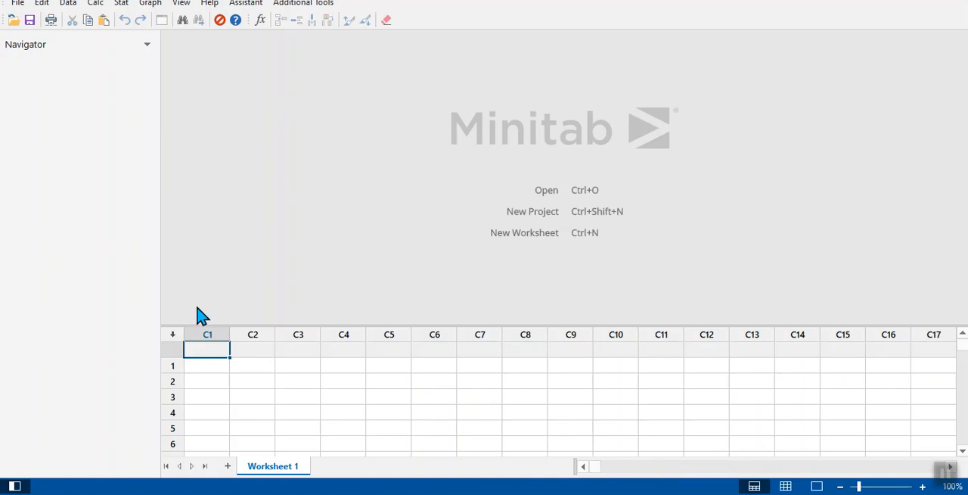
left_click(171, 348)
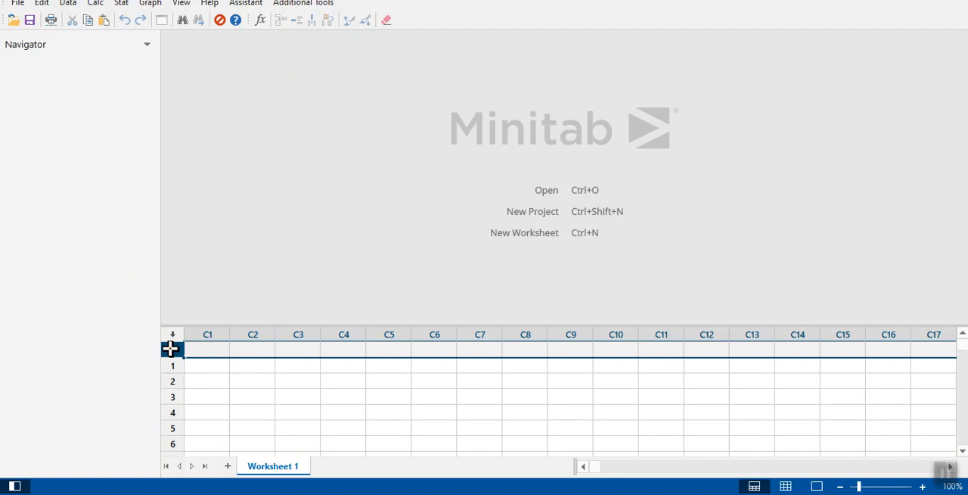
key("ctrl+v")
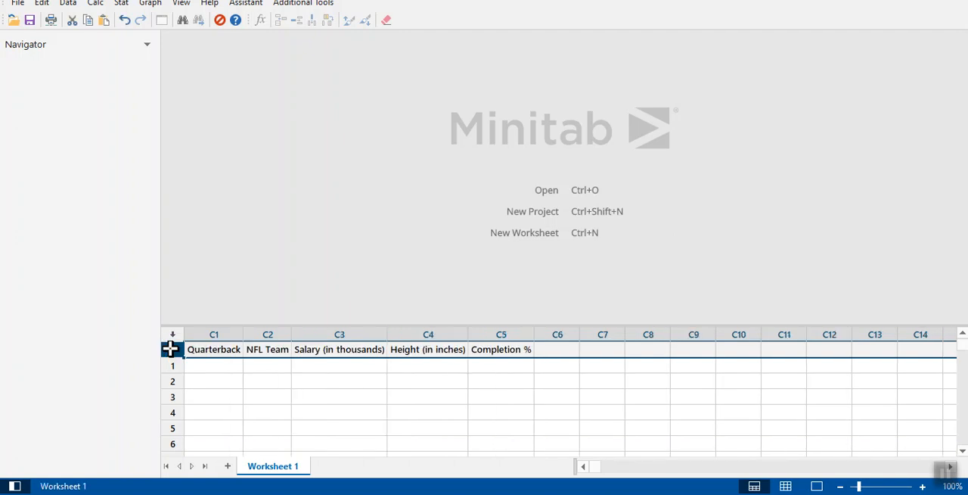
left_click(42, 3)
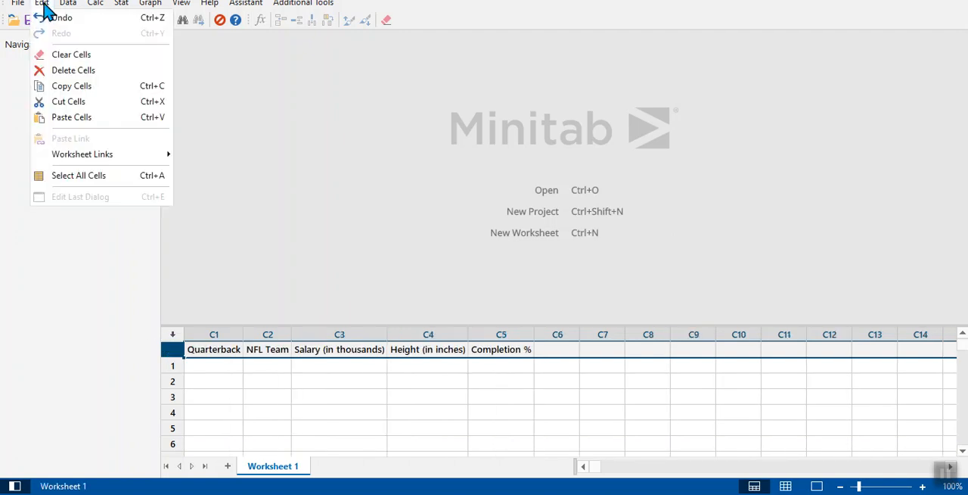
left_click(45, 23)
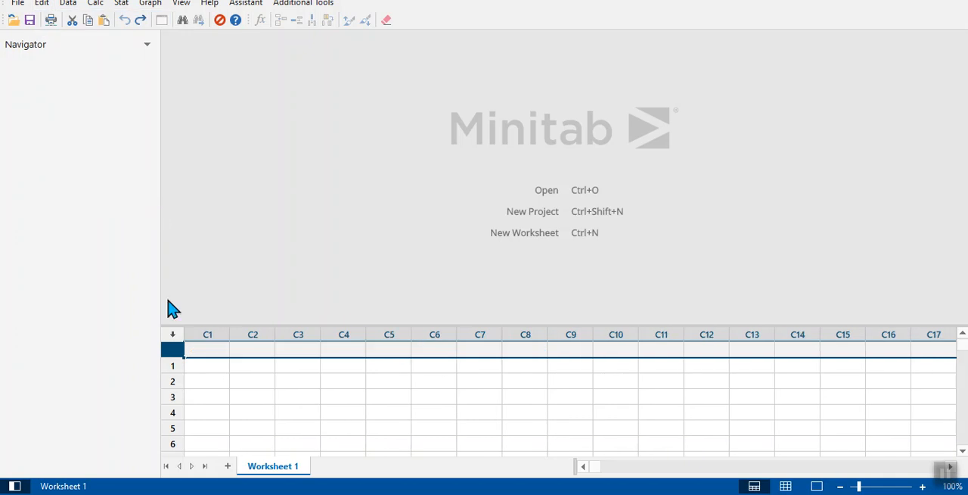
Paste the copied quarterback data into Worksheet 1, starting at the column-name cell of C1.
left_click(209, 348)
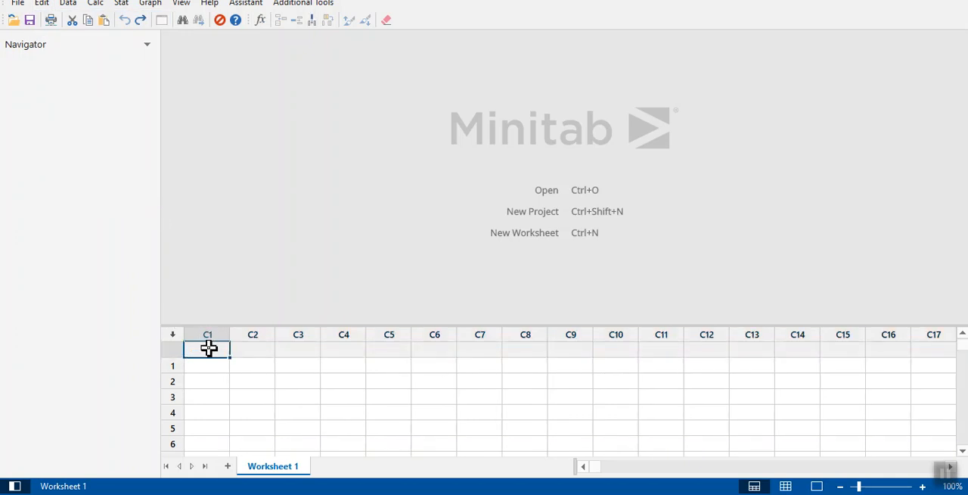
key("ctrl+v")
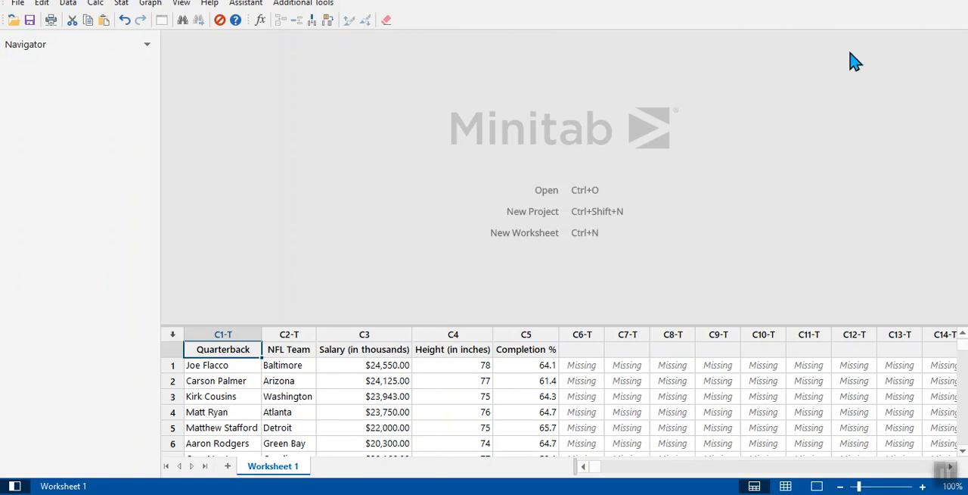
Switch to the activity document, review the Step 2 instructions on mean and standard deviation, and return to Minitab.
key("alt+Tab")
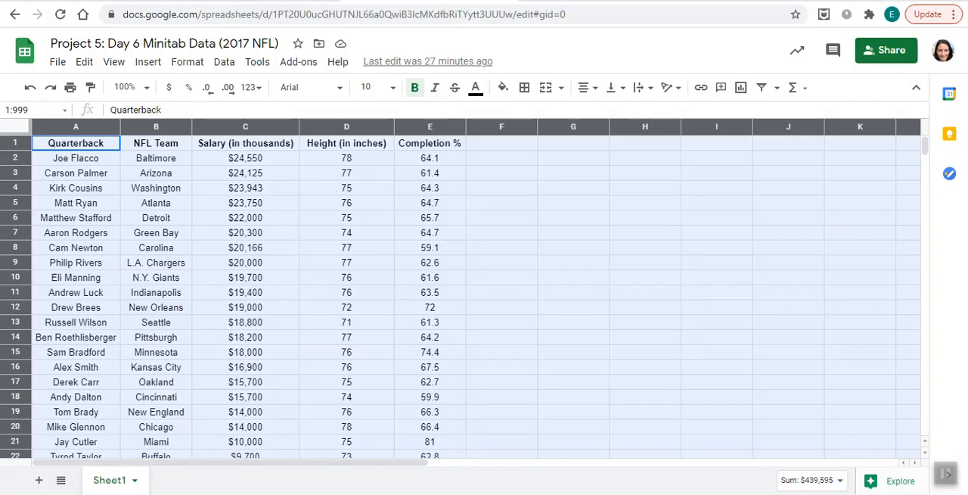
left_click(583, 234)
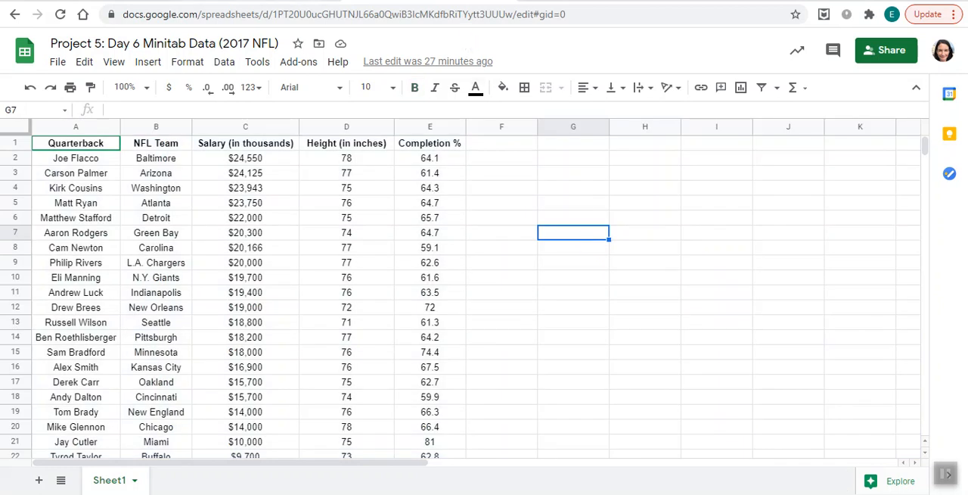
left_click(309, 1)
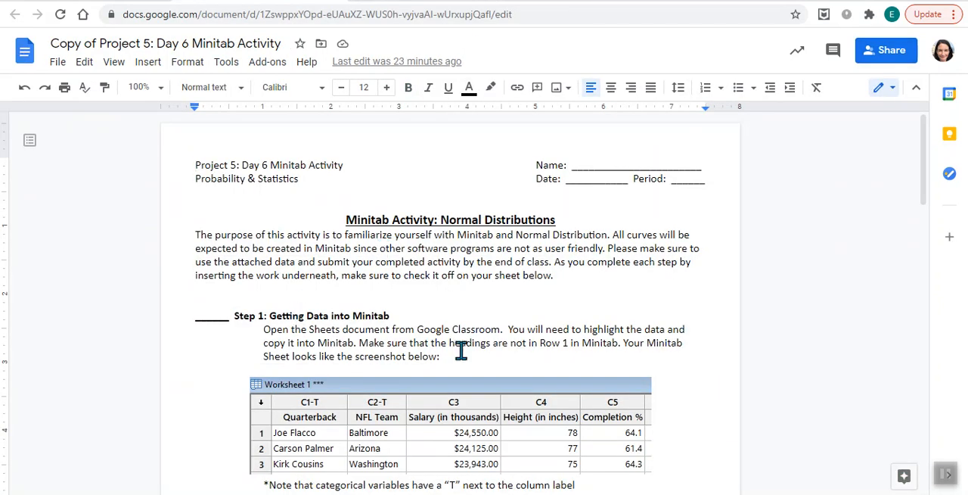
left_click_drag(924, 207, 958, 300)
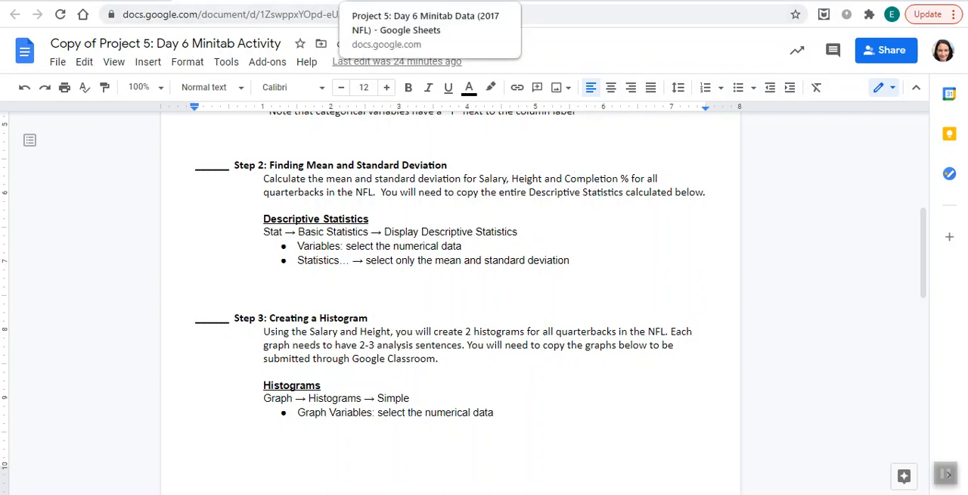
left_click(431, 1)
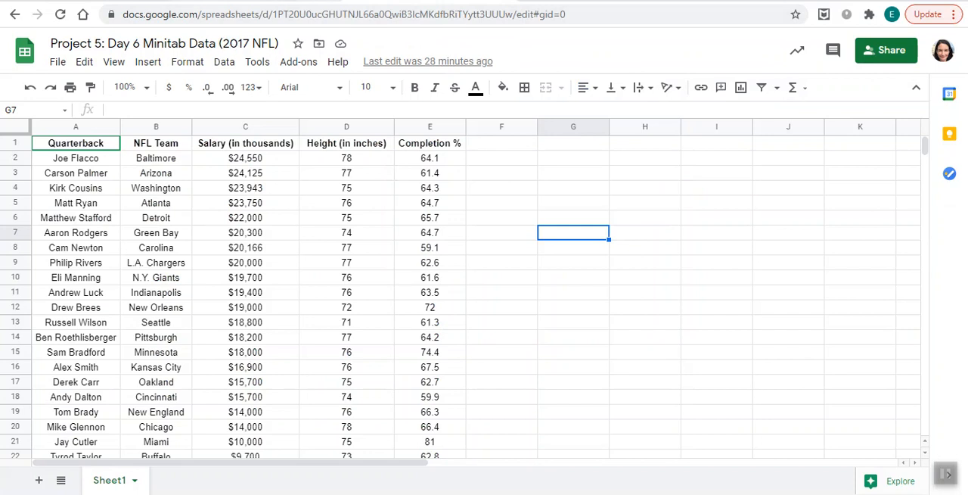
left_click(261, 1)
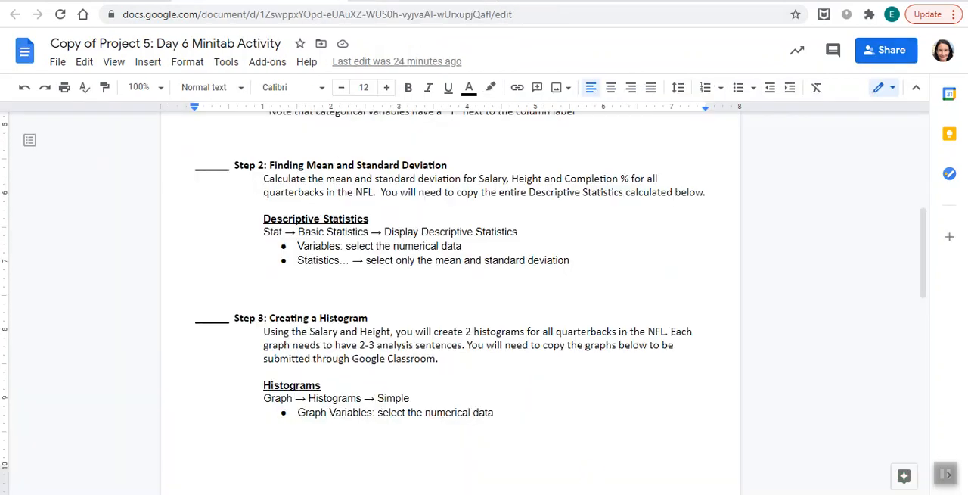
mouse_move(598, 493)
left_click(664, 475)
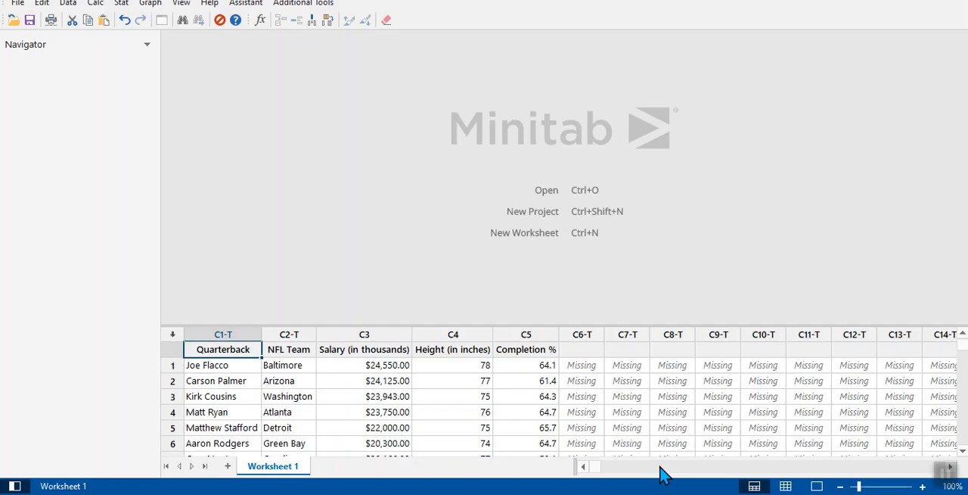
Set up Display Descriptive Statistics with Salary (in thousands), Height (in inches) and Completion % as the variables.
left_click(121, 4)
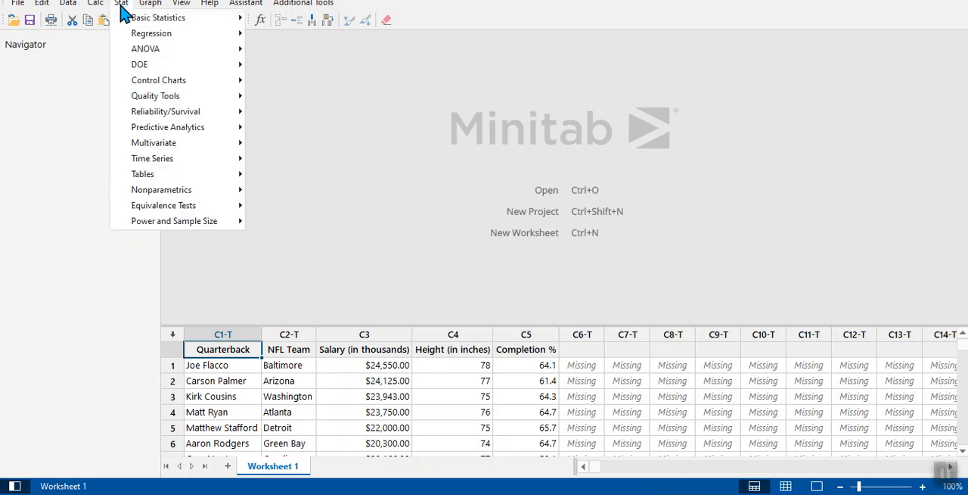
mouse_move(130, 23)
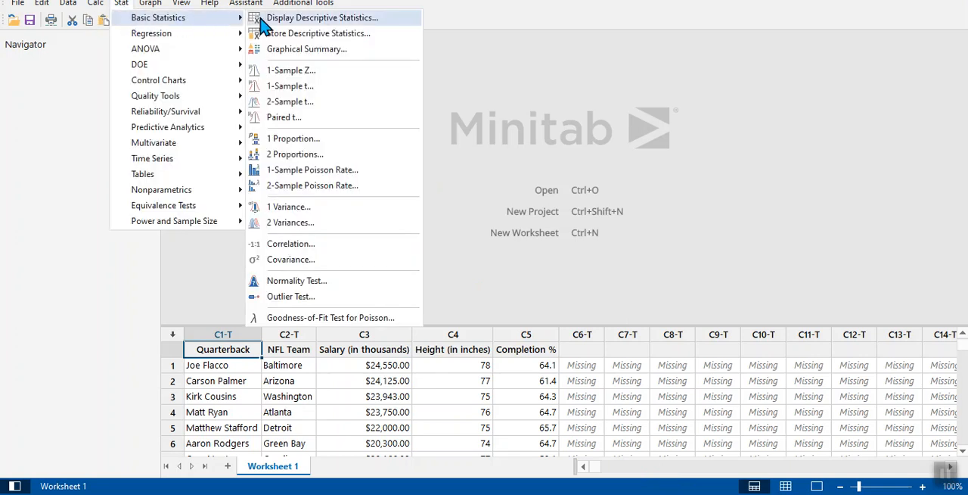
left_click(261, 21)
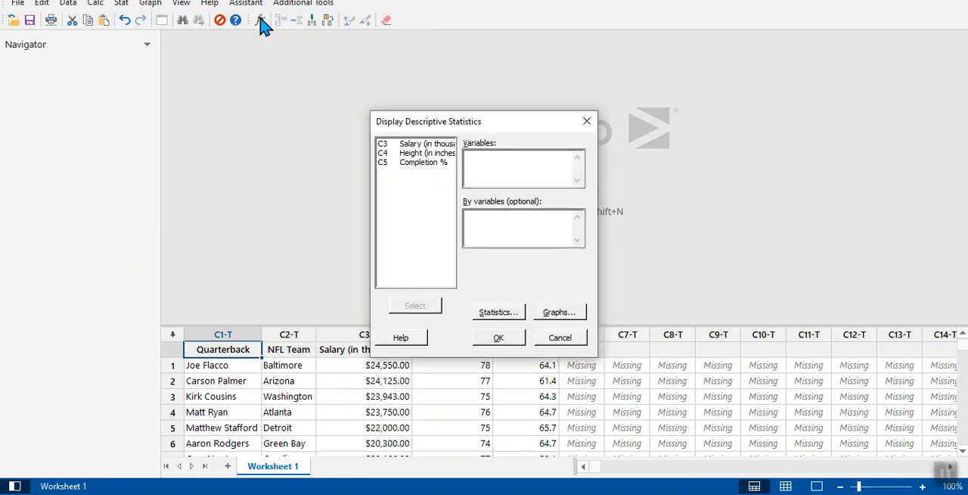
double_click(405, 147)
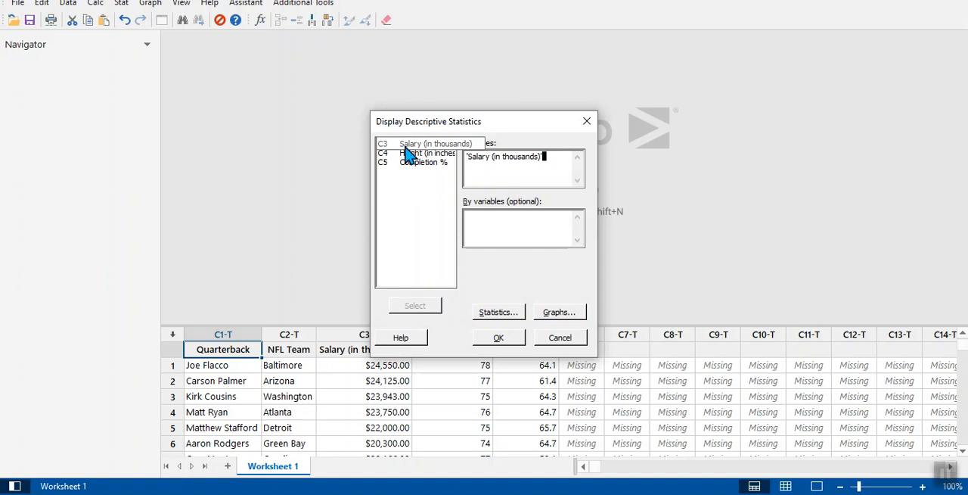
double_click(406, 154)
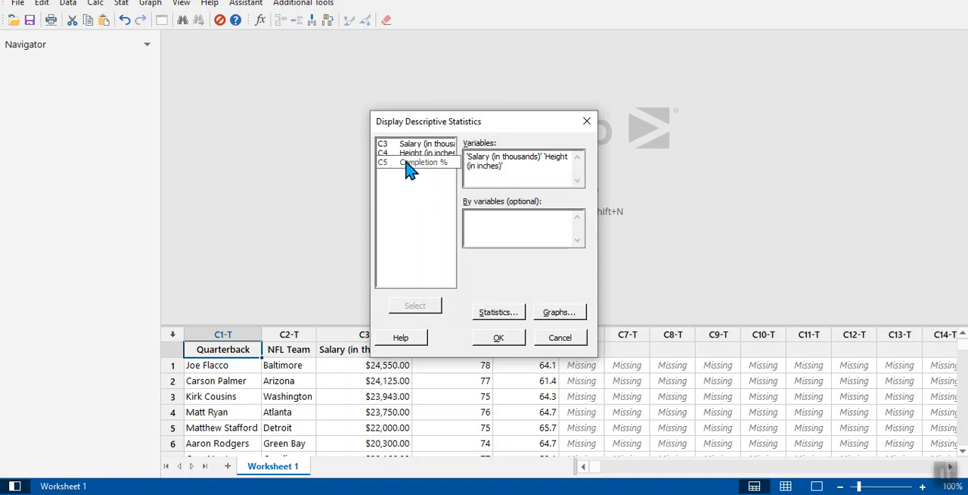
double_click(407, 164)
Limit the statistics to mean and standard deviation and generate the descriptive statistics output.
left_click(510, 315)
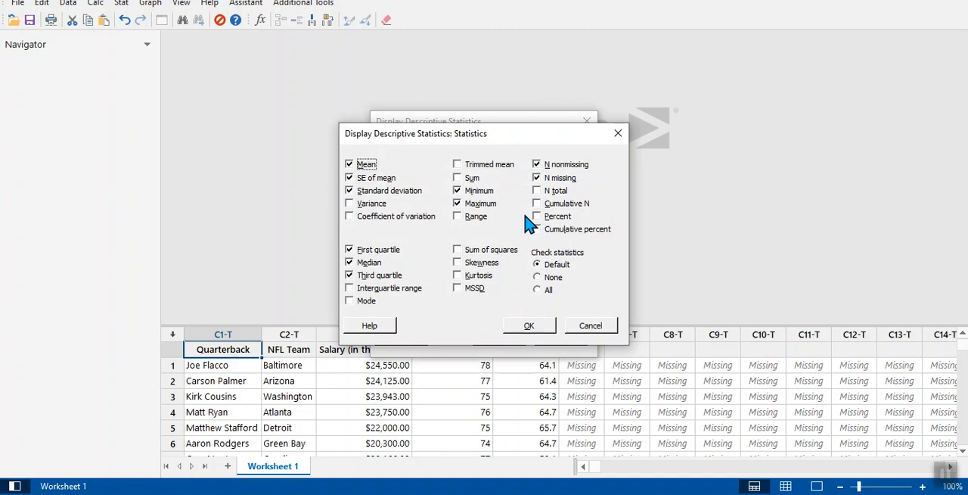
left_click(352, 179)
left_click(459, 193)
left_click(458, 204)
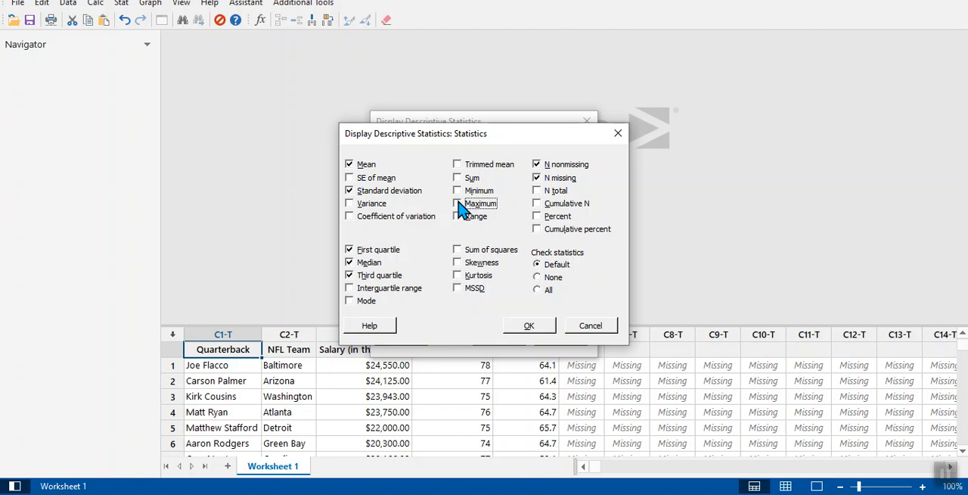
left_click(538, 165)
left_click(538, 180)
left_click(351, 252)
left_click(352, 263)
left_click(352, 276)
left_click(536, 331)
left_click(521, 338)
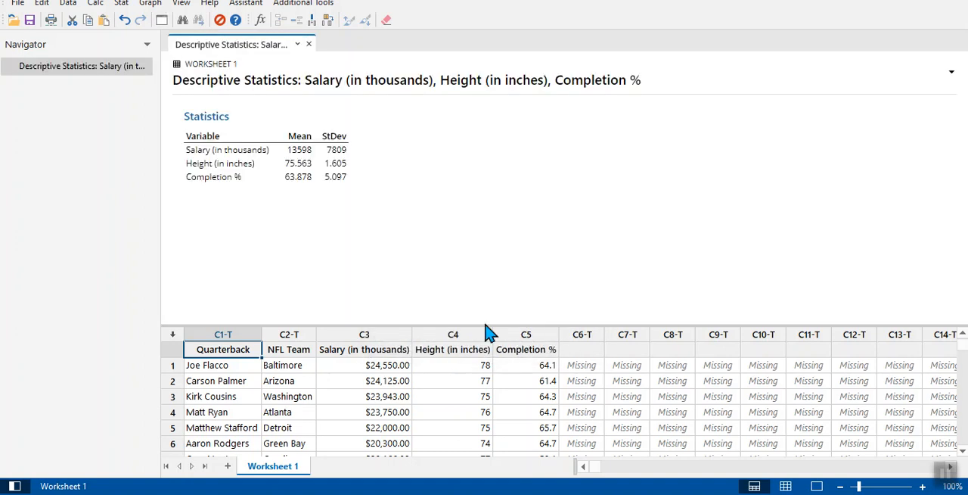
Copy the Statistics table and paste it into the activity document below the Step 2 Descriptive Statistics instructions.
left_click(297, 127)
left_click(373, 112)
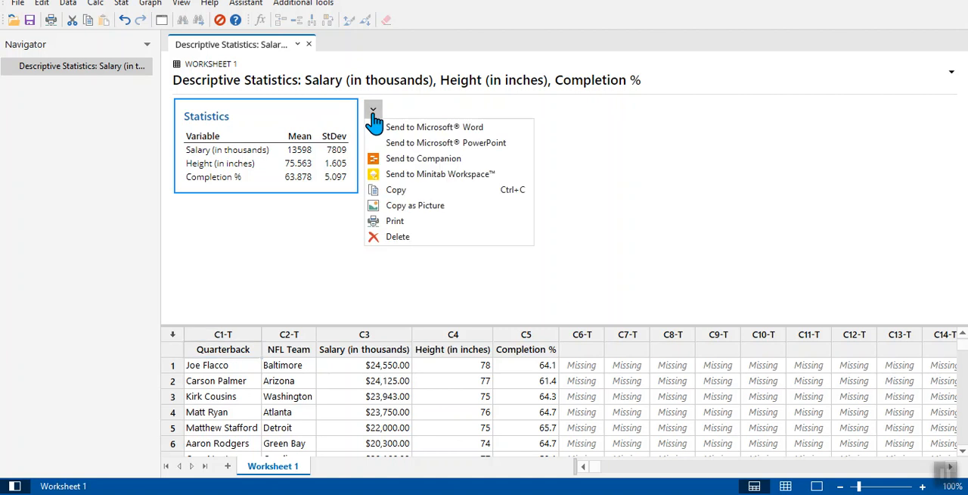
left_click(375, 190)
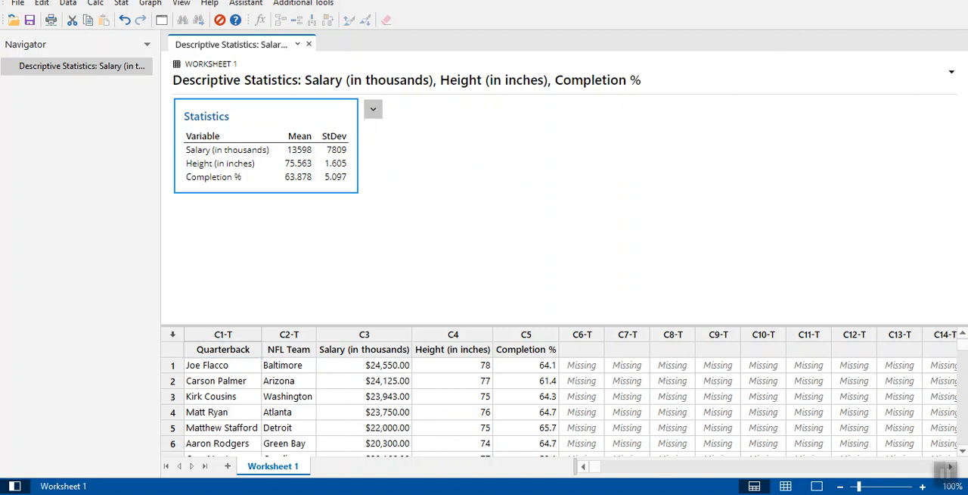
key("alt+Tab")
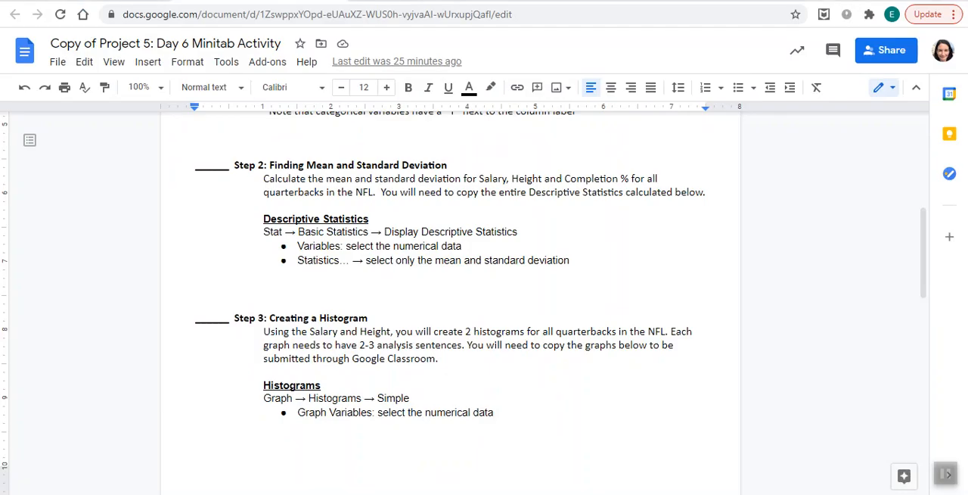
left_click(351, 281)
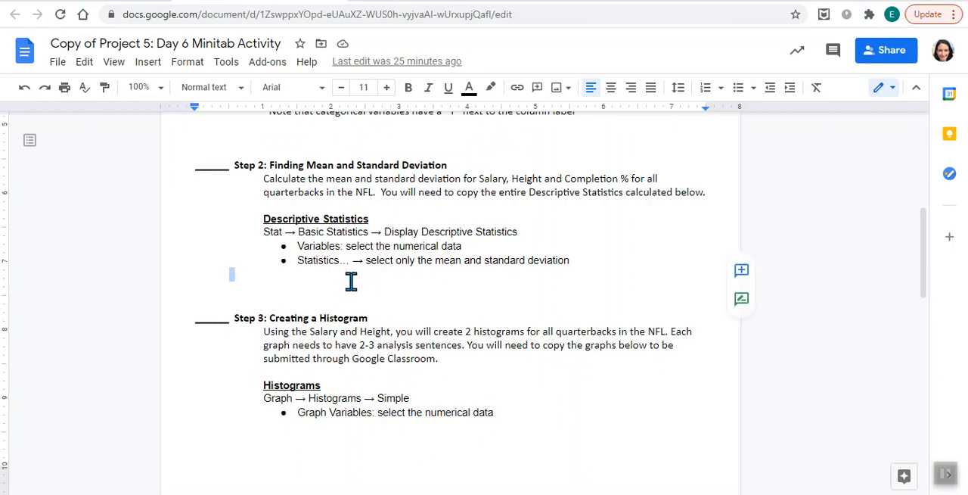
type("Statistics  Variable Mean StDev Salary (in thousands) 13598 7809 Height (in inches) 75.563 1.605 Completion % 63.878 5.097")
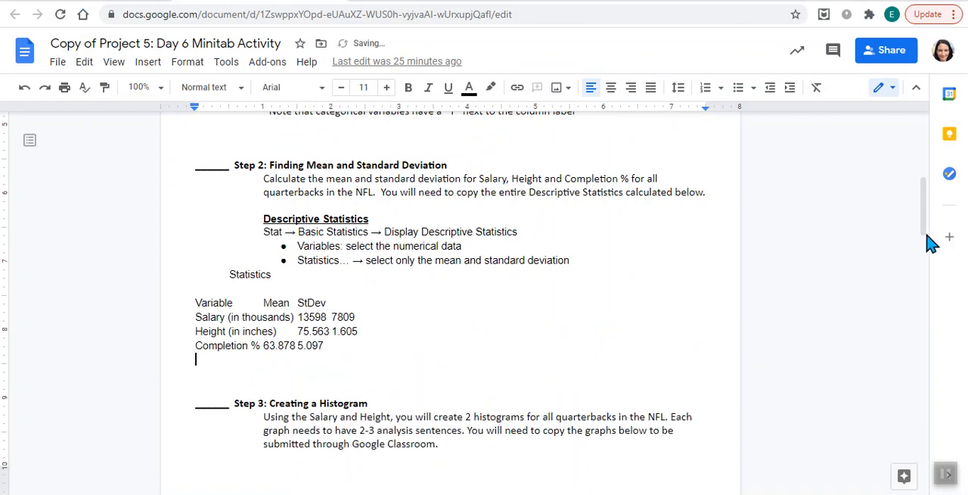
Review the Step 3 instructions, switch to Minitab, and create a simple histogram of Salary (in thousands).
left_click(923, 274)
mouse_move(933, 282)
left_mouse_down()
mouse_move(928, 265)
mouse_move(931, 275)
left_mouse_up()
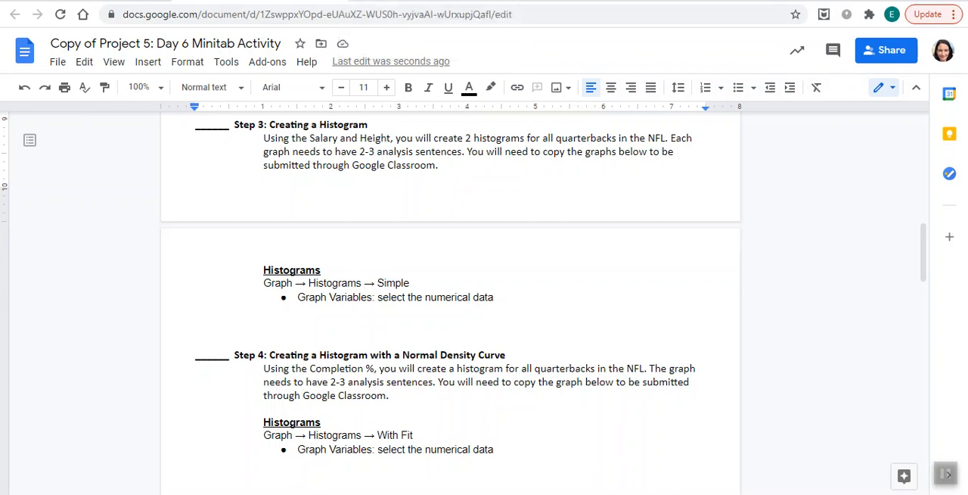
mouse_move(610, 494)
left_click(645, 469)
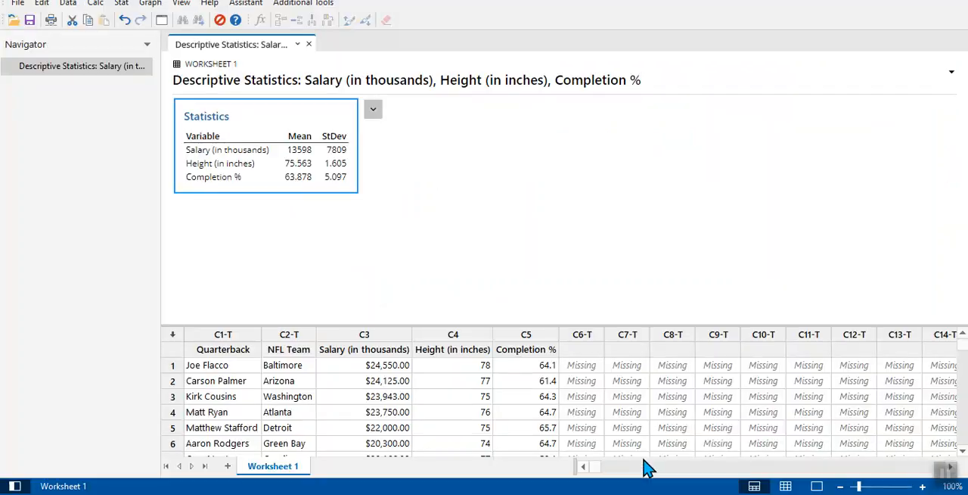
left_click(158, 6)
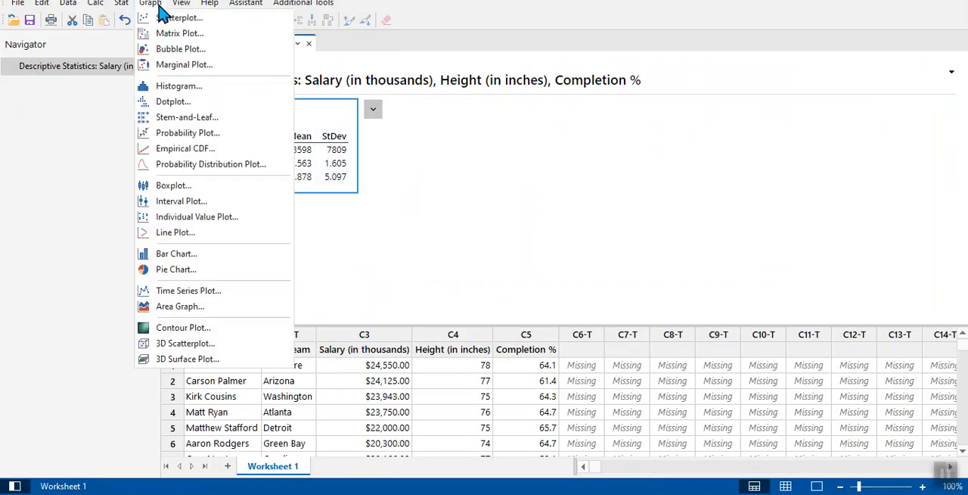
left_click(166, 87)
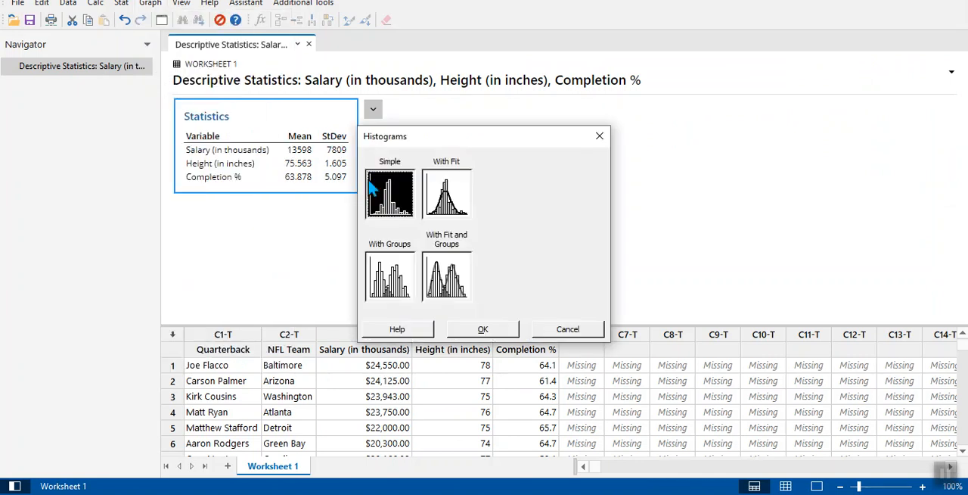
left_click(470, 333)
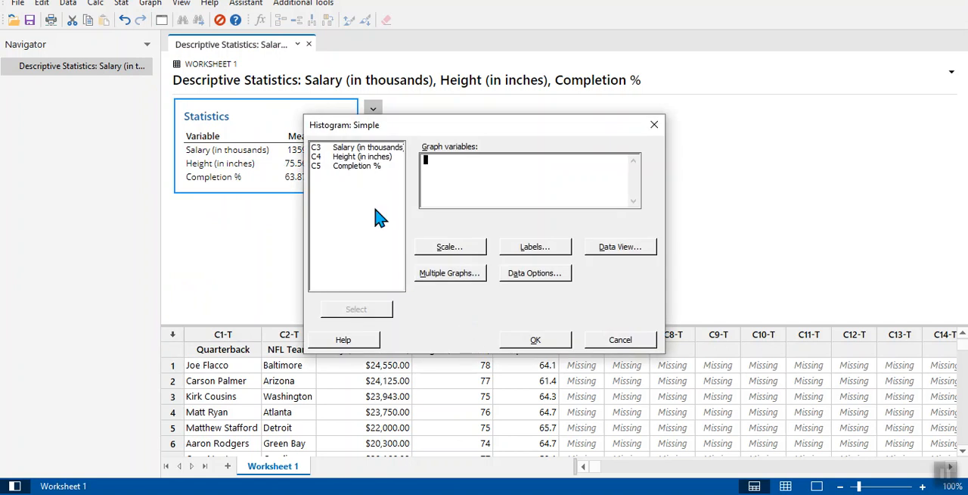
double_click(364, 154)
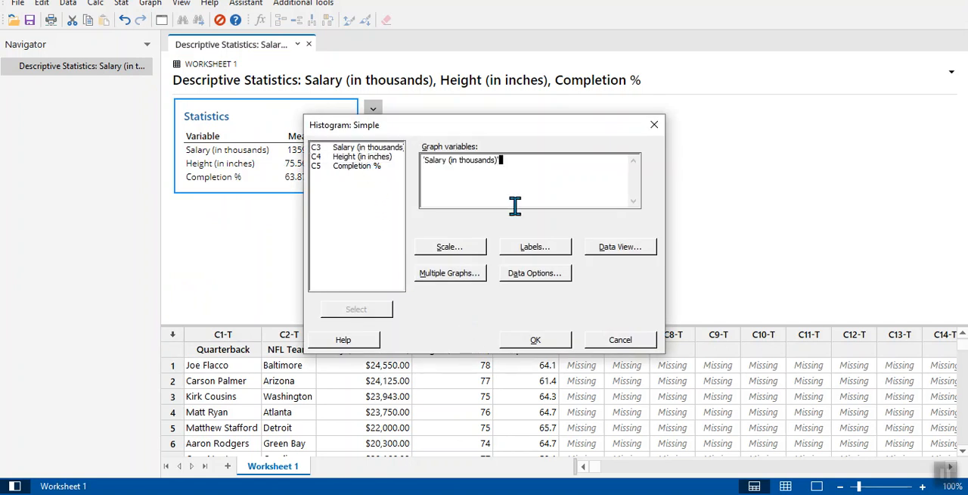
left_click(518, 341)
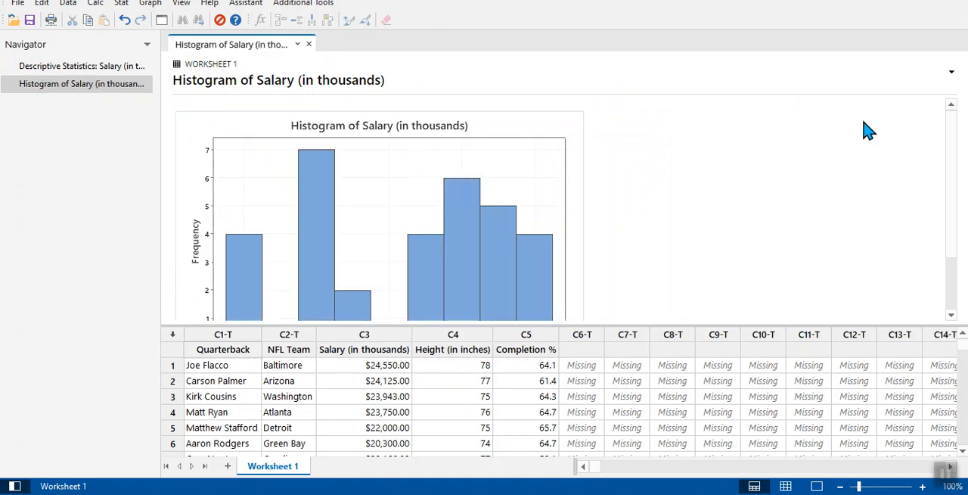
Copy the Salary histogram graph and paste it into the activity document below the Step 3 Histograms instructions.
left_click_drag(961, 212, 962, 274)
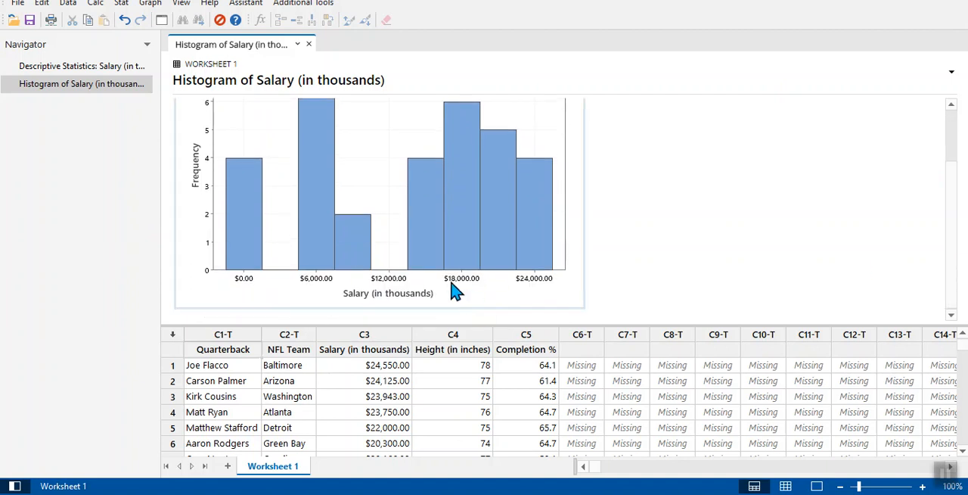
left_click_drag(959, 195, 955, 121)
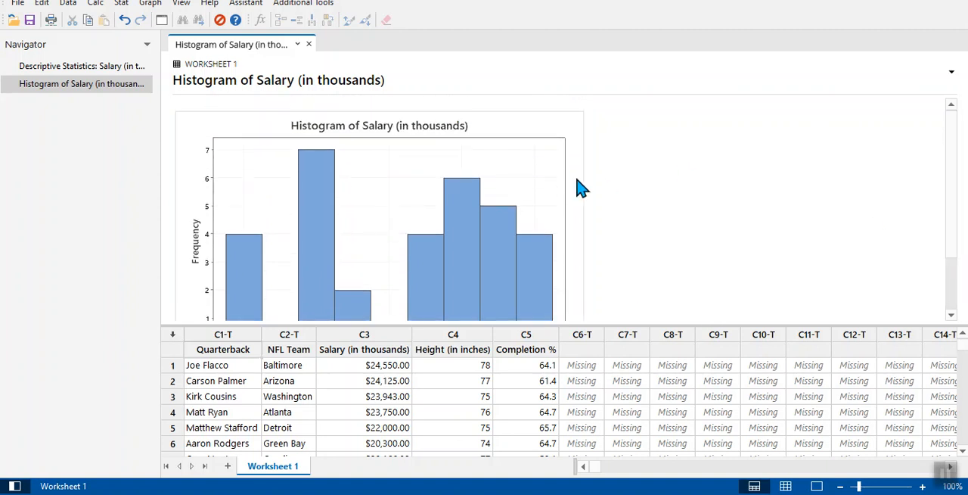
left_click(601, 123)
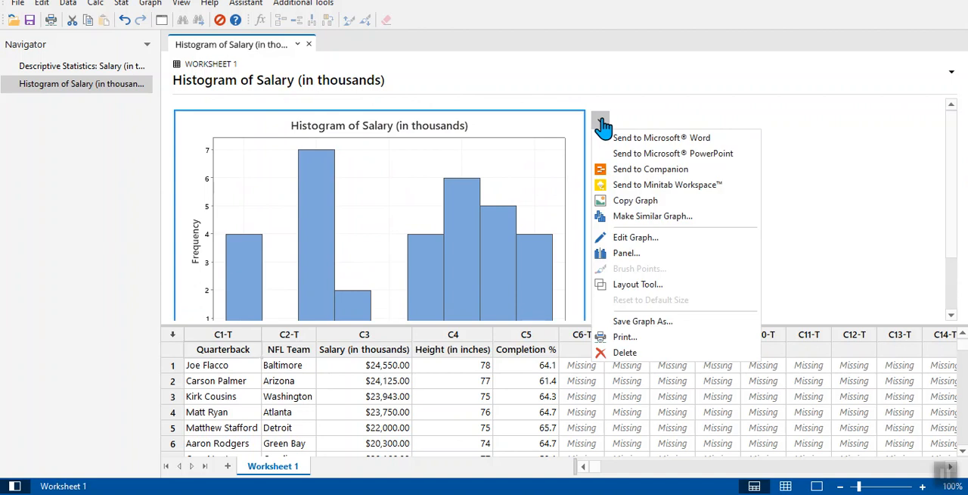
left_click(634, 200)
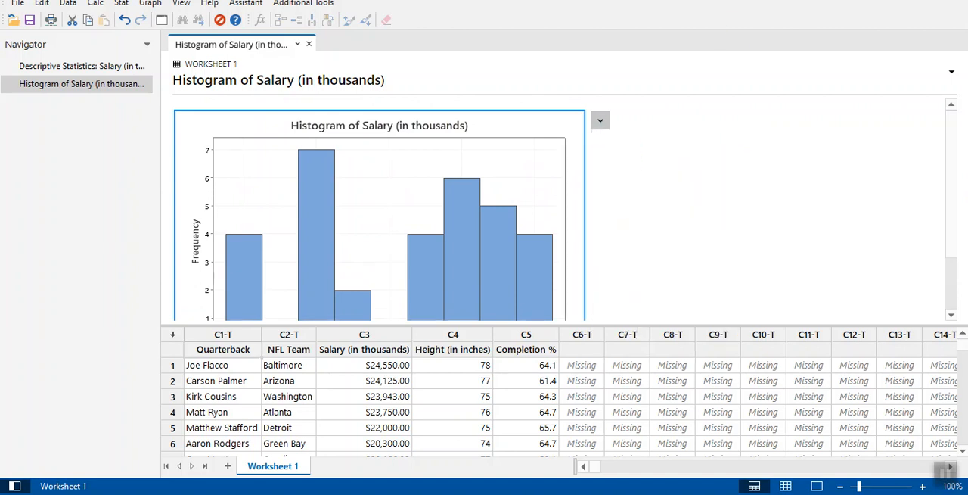
key("alt+Tab")
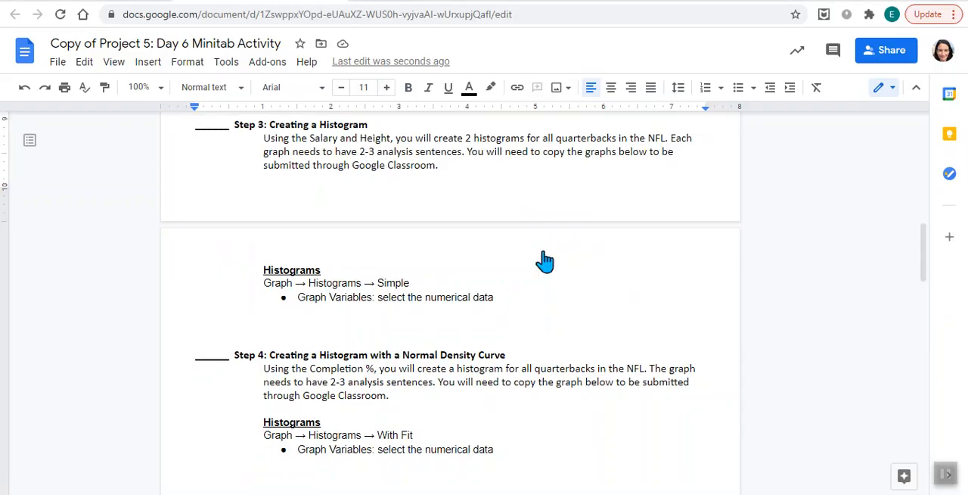
left_click(333, 319)
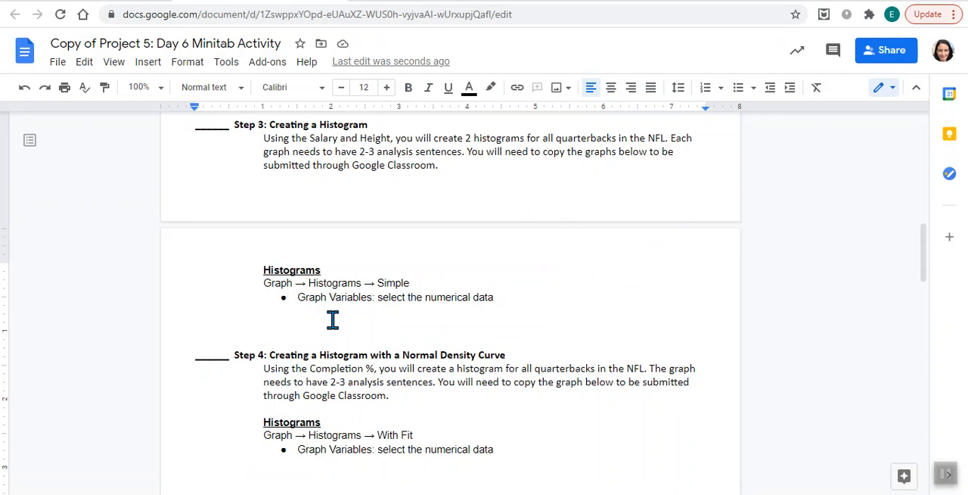
key("ctrl+v")
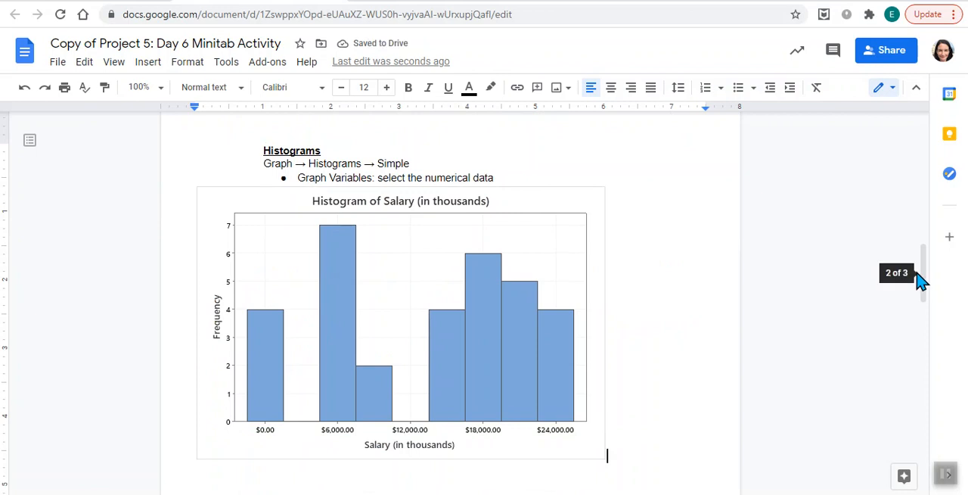
Add the analysis prompts S, O, C and S on separate lines below the Salary histogram, followed by blank space.
left_click_drag(925, 275, 929, 301)
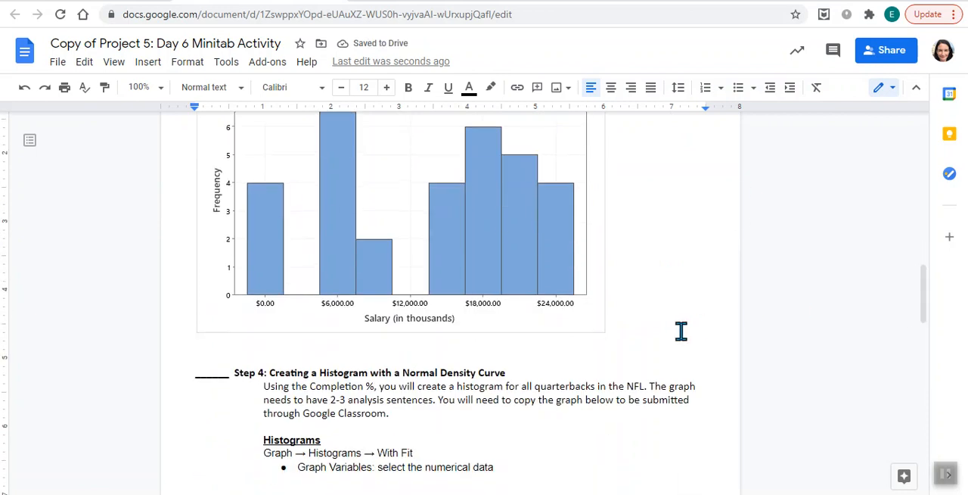
key("Return")
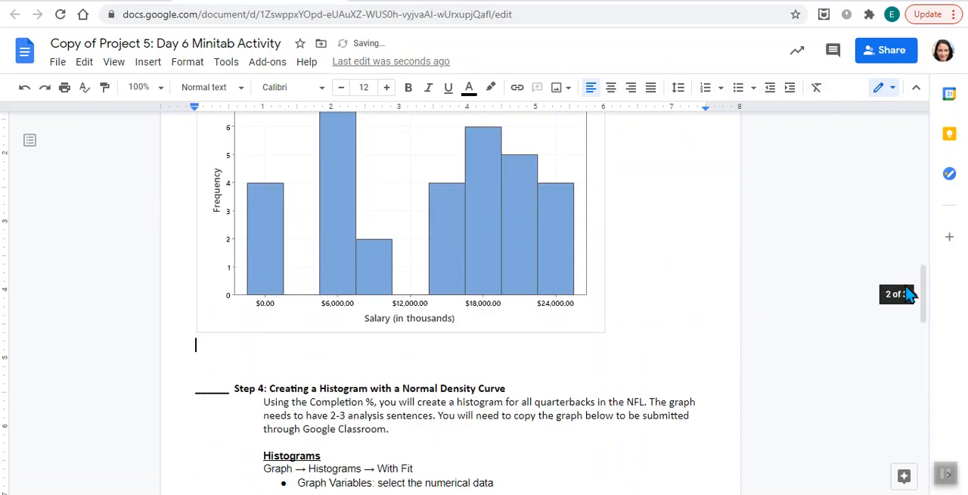
key("Return")
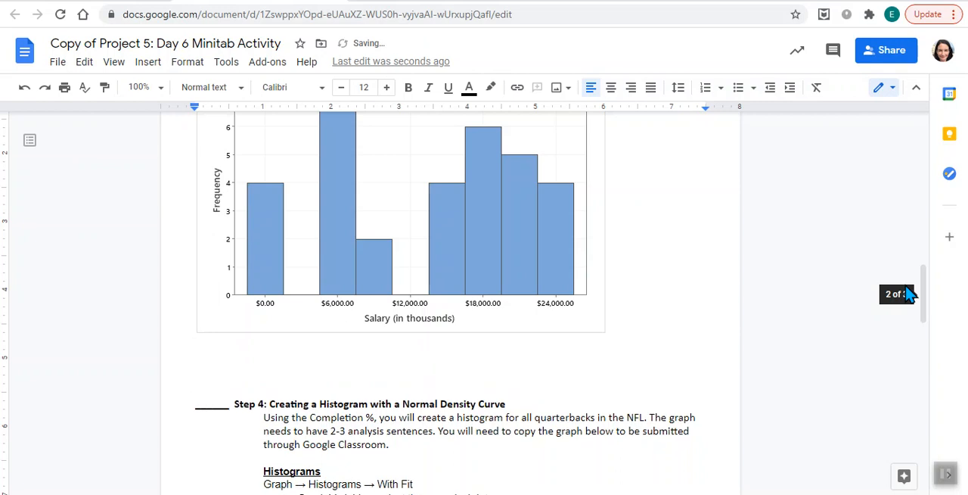
type("S")
key("Return")
type("O")
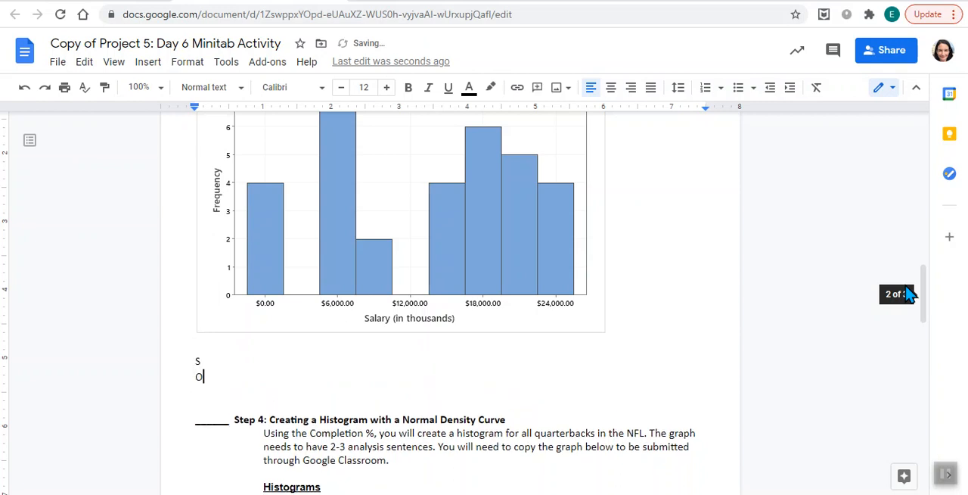
key("Down")
type("C")
key("Down")
type("S")
key("Return")
key("Return")
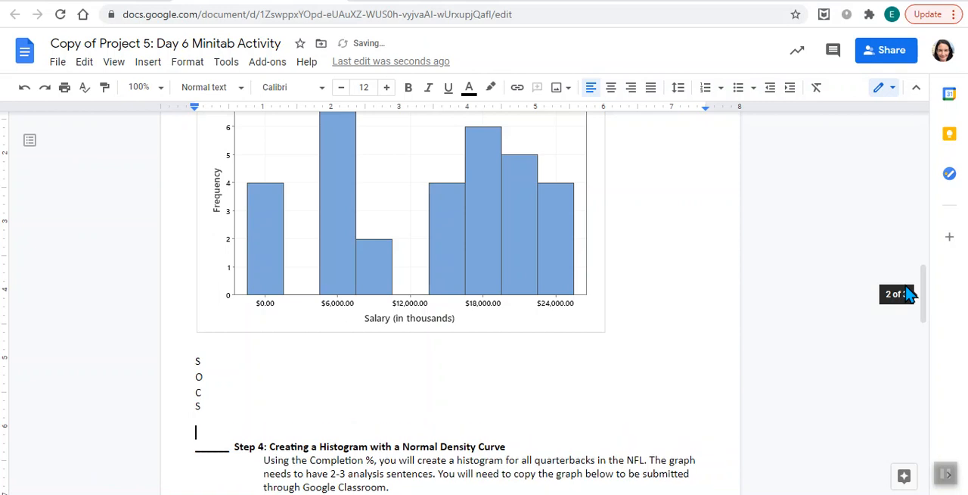
Recheck the Step 3 instructions, return to Minitab, and create a simple histogram with Height (in inches) as the only graph variable.
left_click_drag(928, 280, 923, 214)
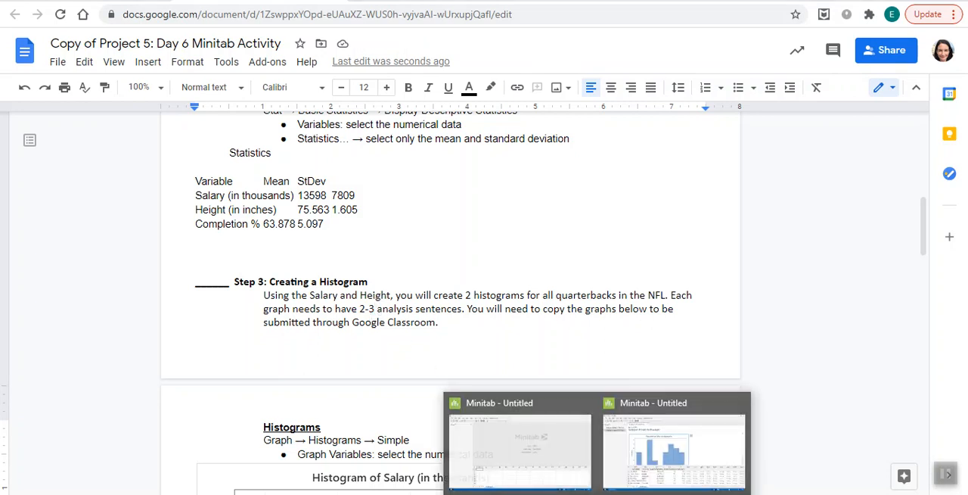
left_click(651, 470)
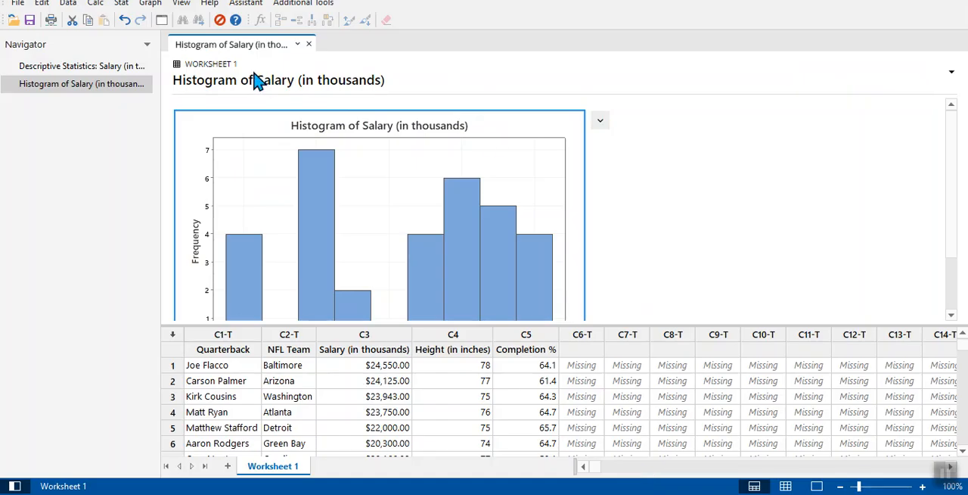
left_click(151, 6)
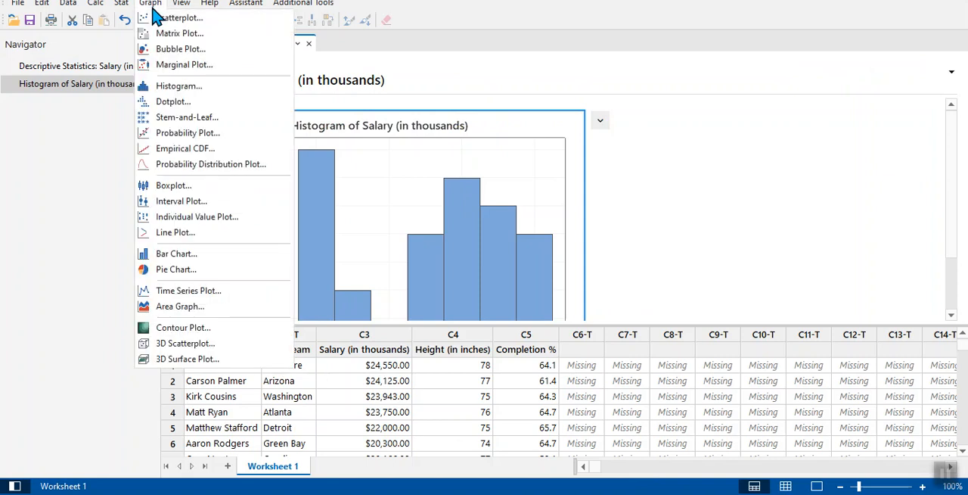
left_click(172, 95)
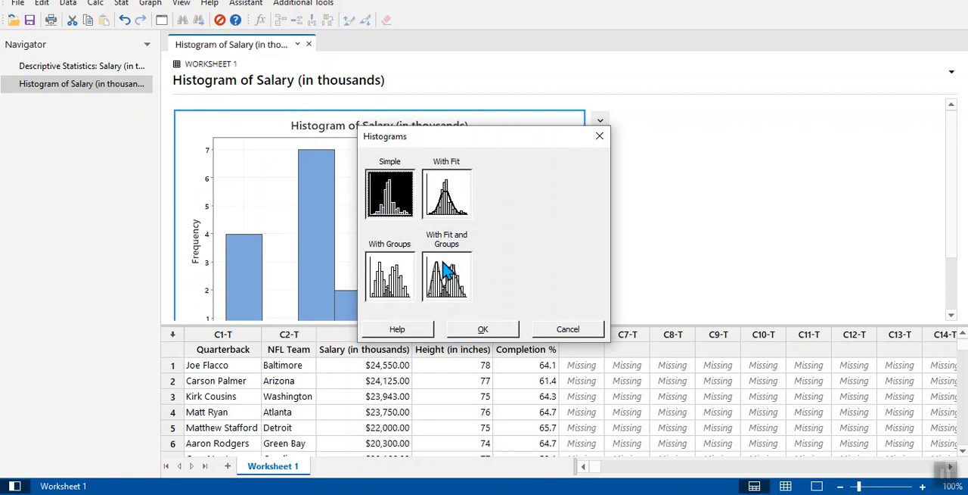
left_click(484, 330)
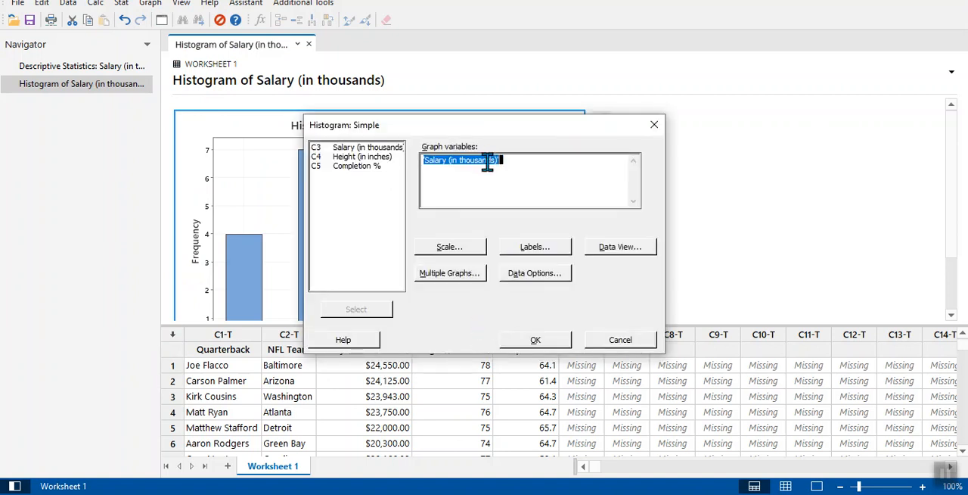
key("BackSpace")
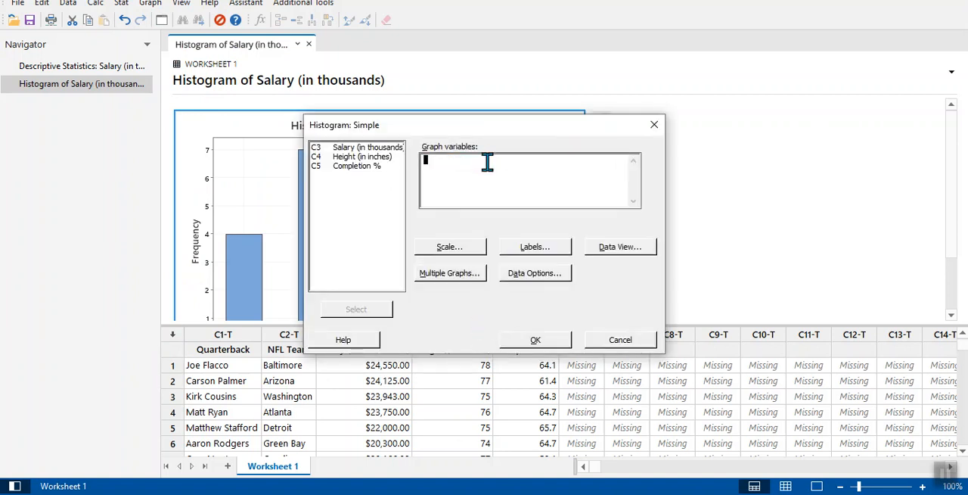
double_click(360, 156)
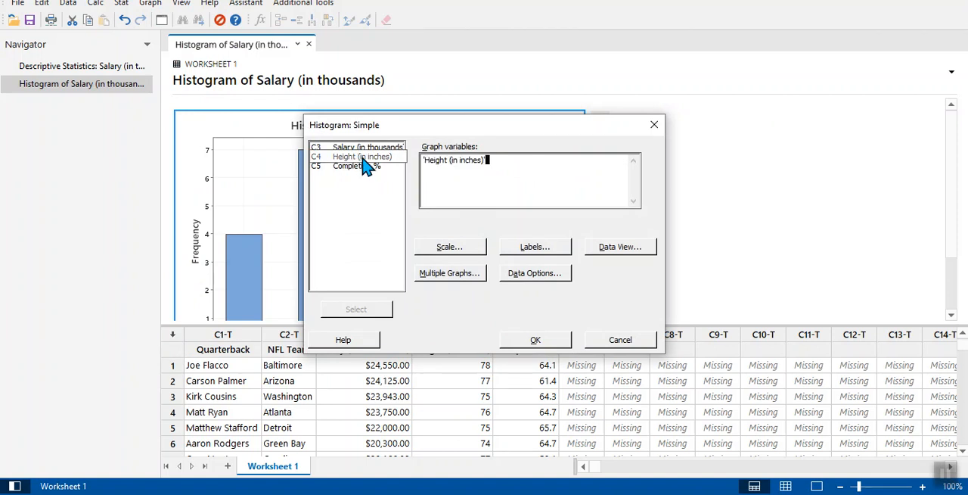
left_click(534, 340)
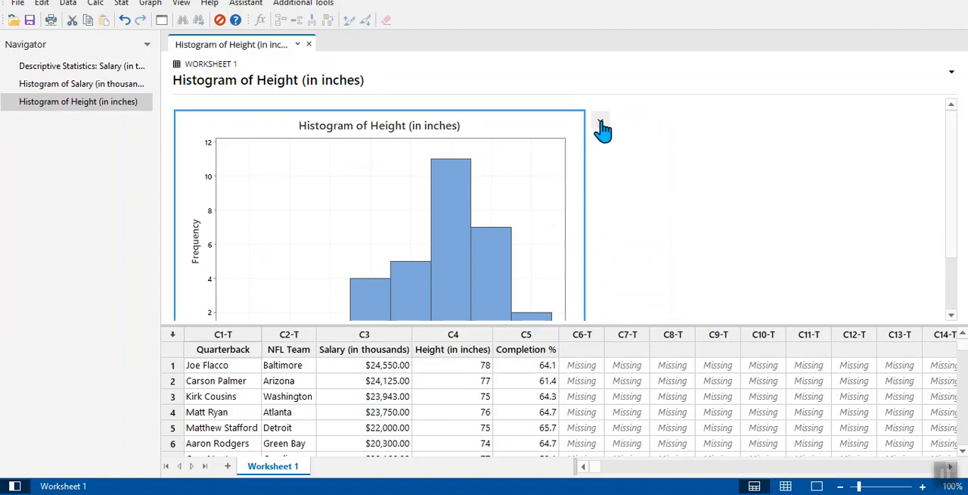
Copy the Height histogram graph and paste it into the activity document between the Salary analysis prompts and Step 4.
left_click(600, 121)
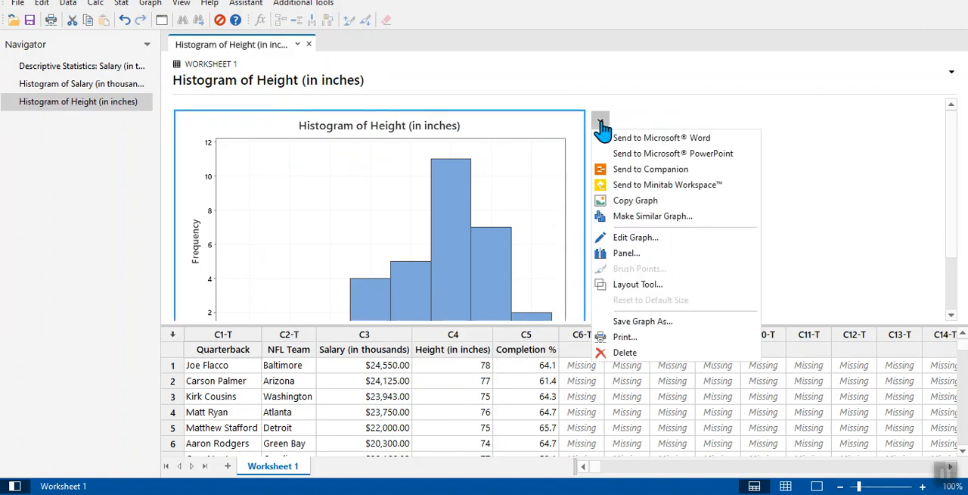
left_click(620, 200)
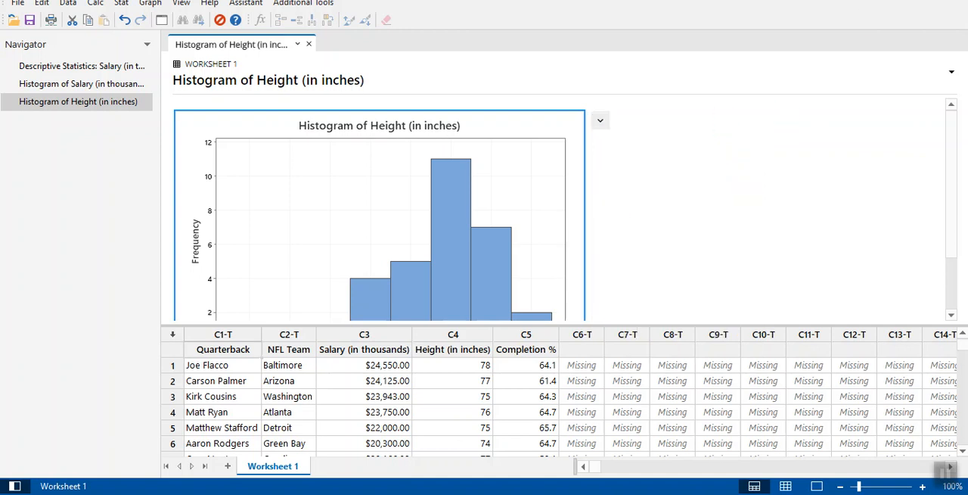
key("alt+Tab")
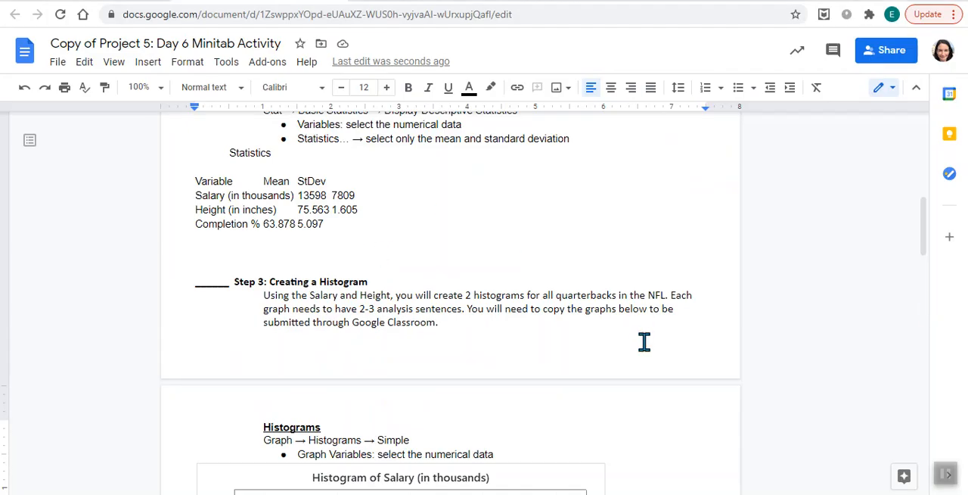
left_click_drag(926, 260, 923, 331)
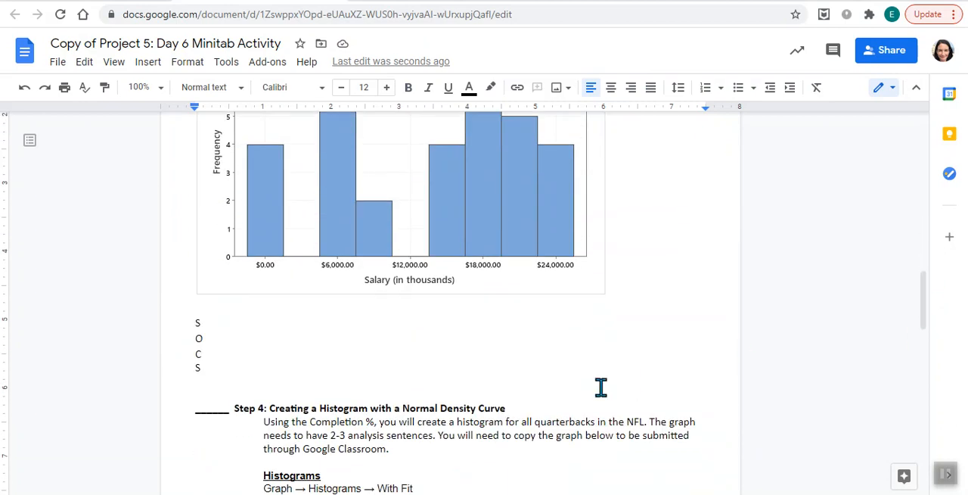
key("ctrl+v")
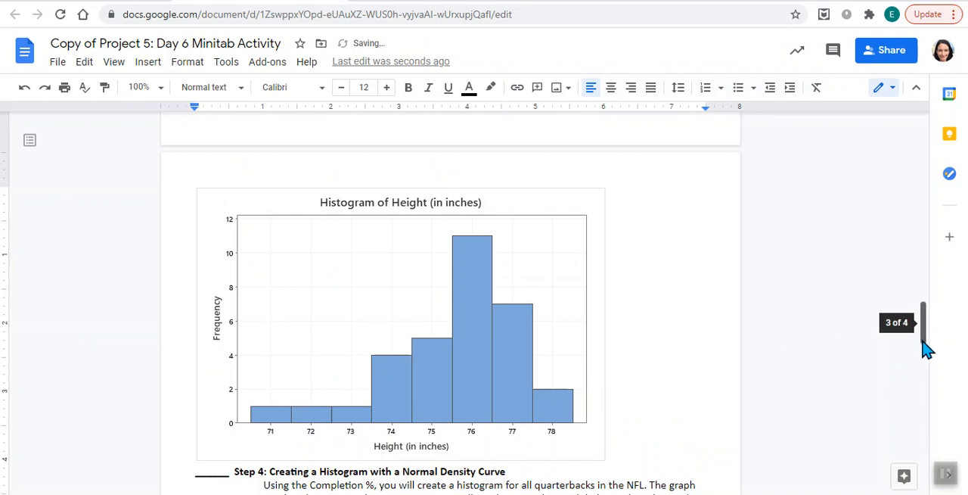
Add the analysis prompts S, O, C and S on separate lines between the Height histogram and the Step 4 heading.
left_click_drag(924, 345, 928, 361)
key("Return")
key("Return")
key("Return")
key("Return")
key("Return")
key("Return")
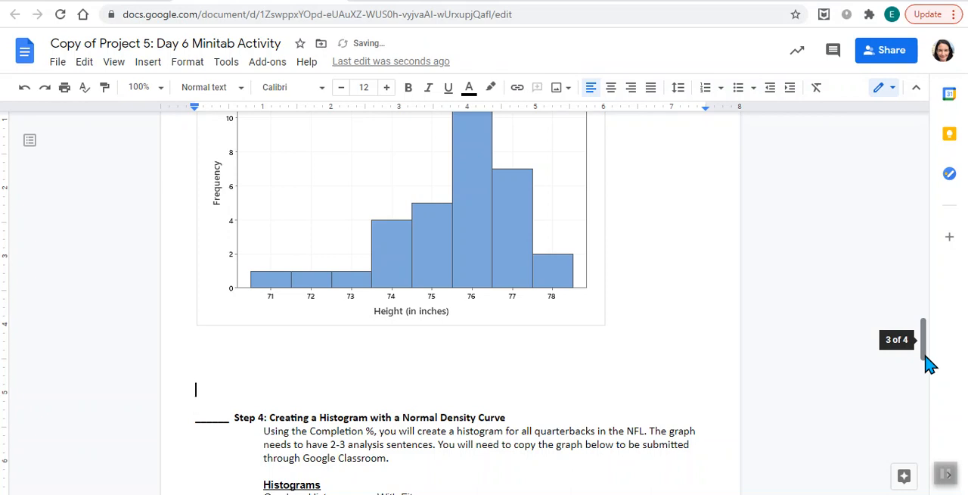
key("Up")
type("S O C S")
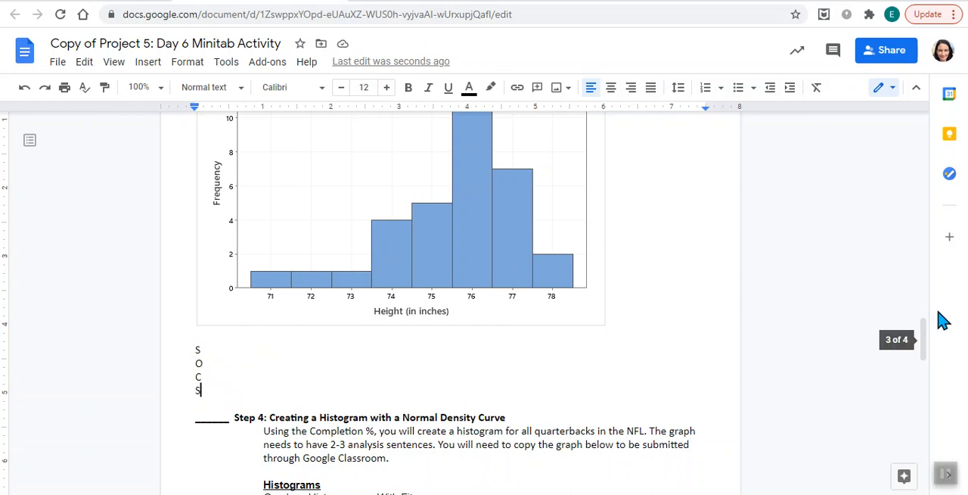
left_click_drag(926, 335, 931, 358)
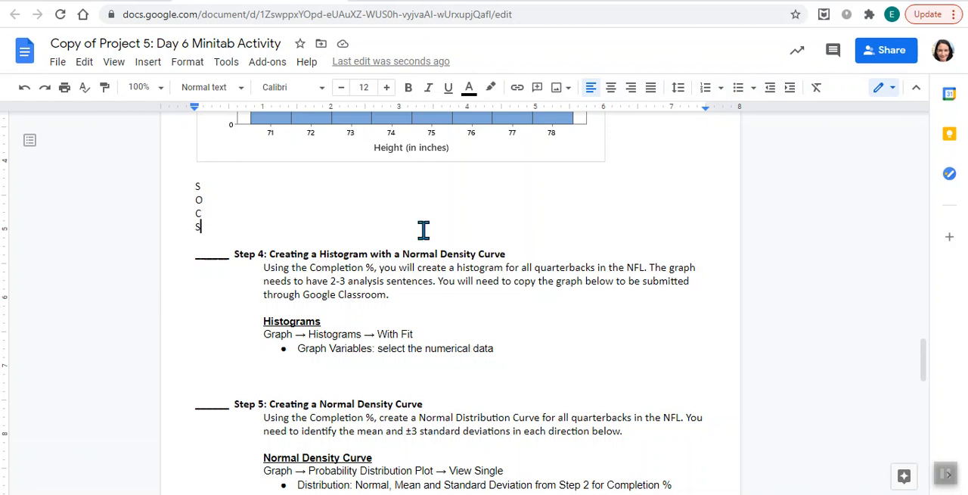
Switch to the Minitab project and create a With Fit histogram using Completion % as the only graph variable.
mouse_move(597, 494)
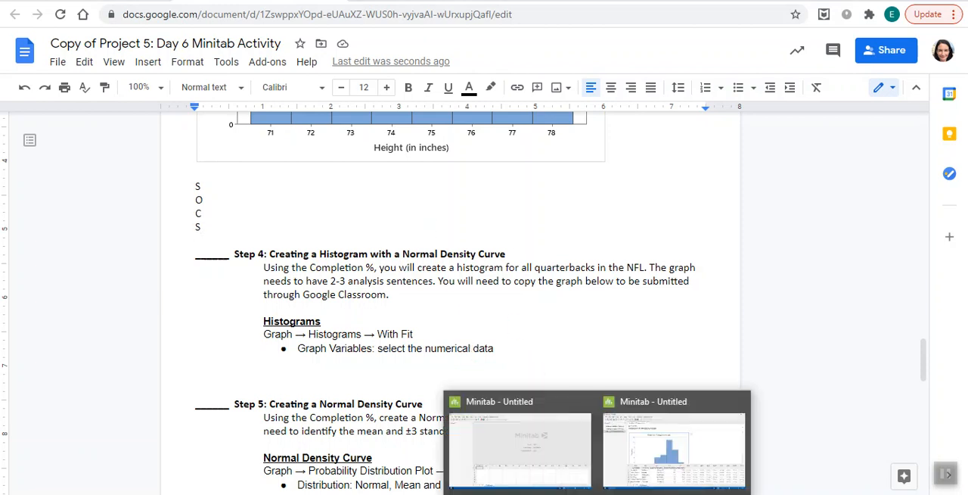
left_click(661, 456)
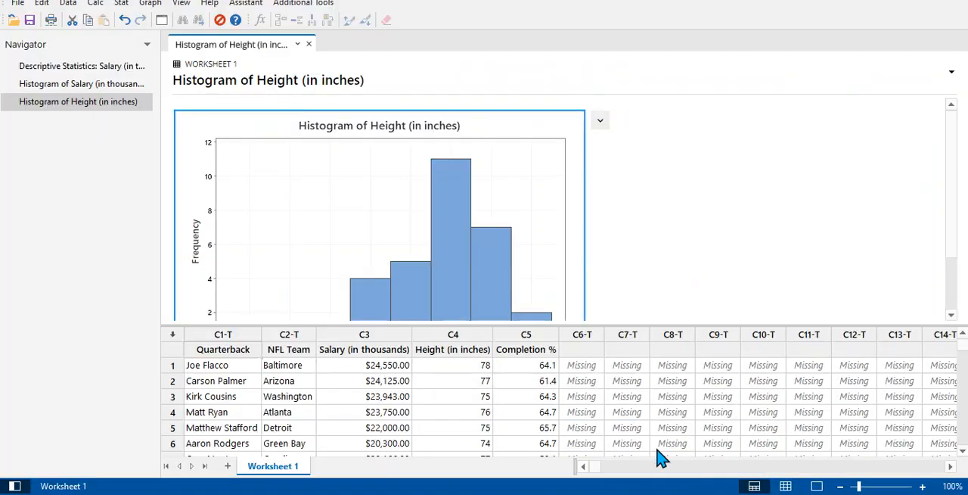
left_click(149, 4)
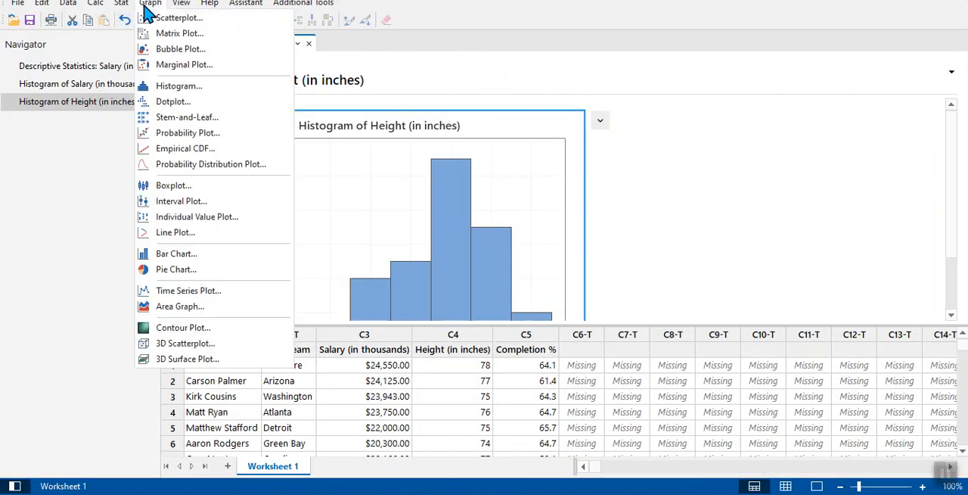
left_click(171, 89)
left_click(442, 210)
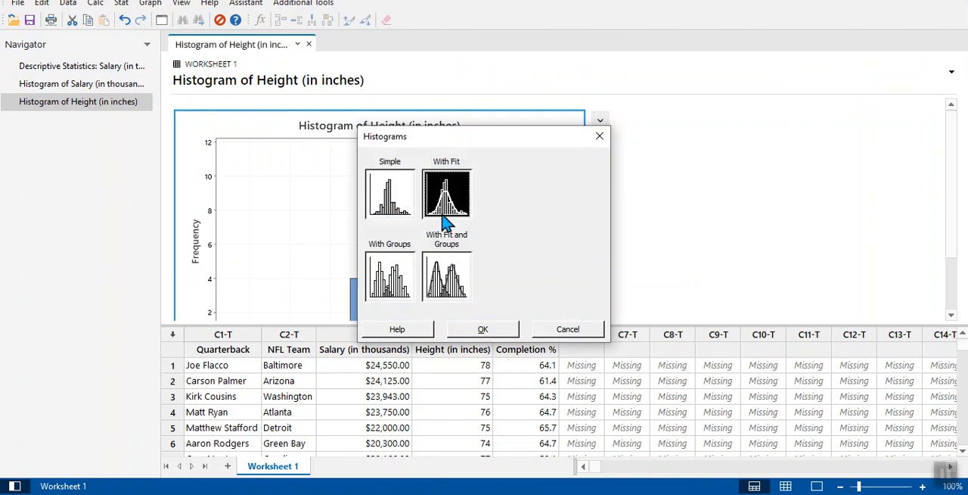
left_click(484, 331)
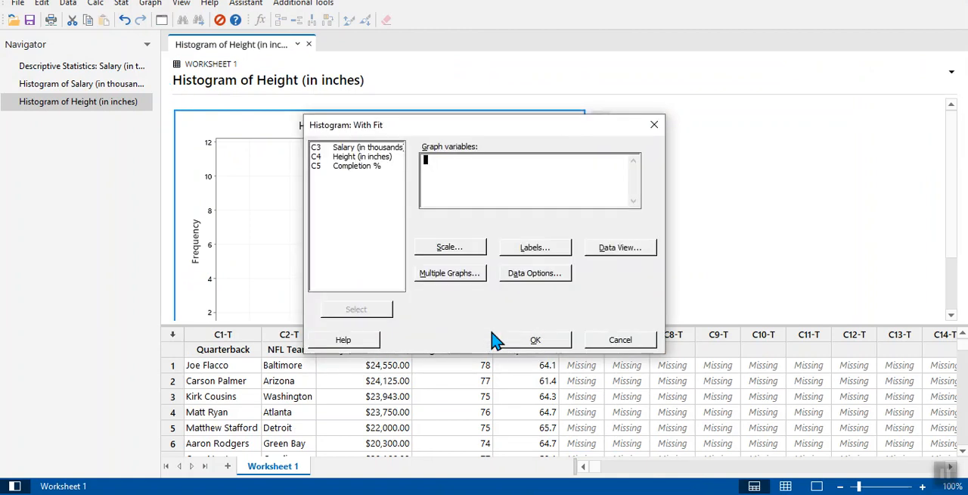
double_click(382, 168)
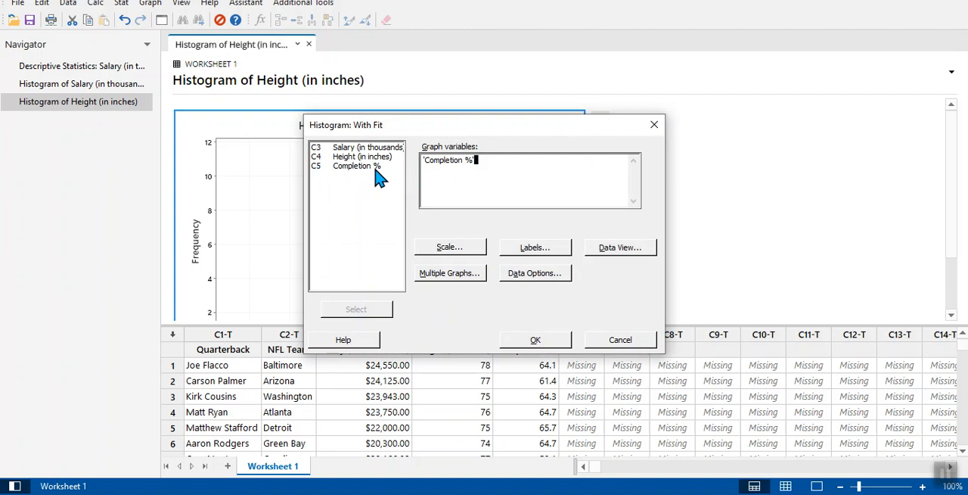
left_click(535, 341)
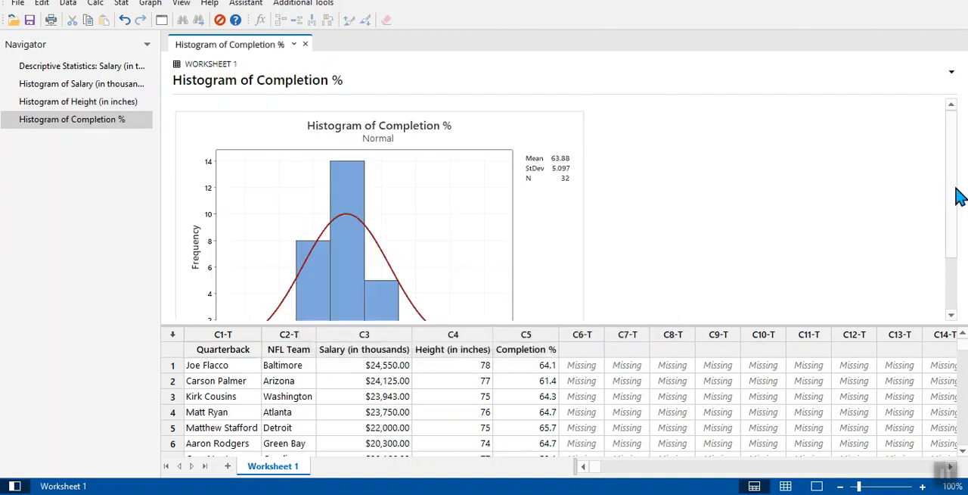
Copy the Completion % histogram graph and paste it into the activity document between the Step 4 instructions and Step 5.
left_click_drag(960, 195, 958, 241)
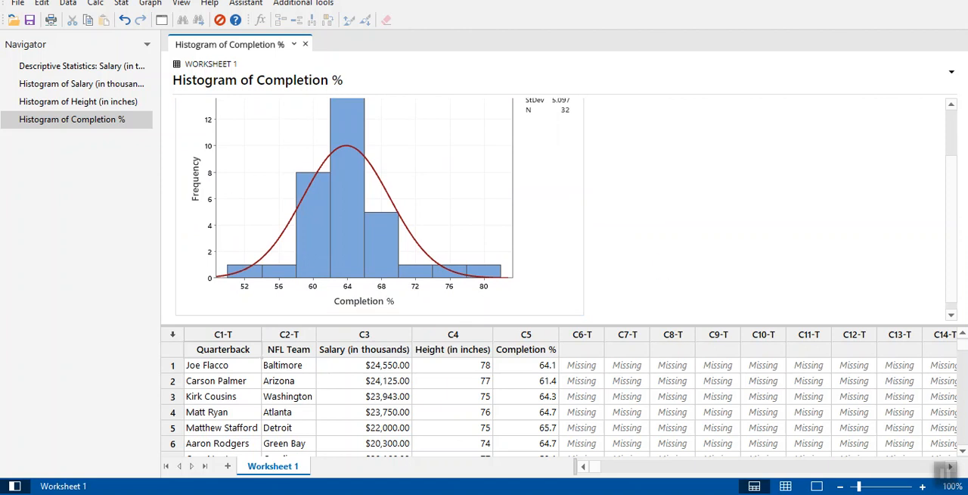
left_click_drag(958, 191, 953, 121)
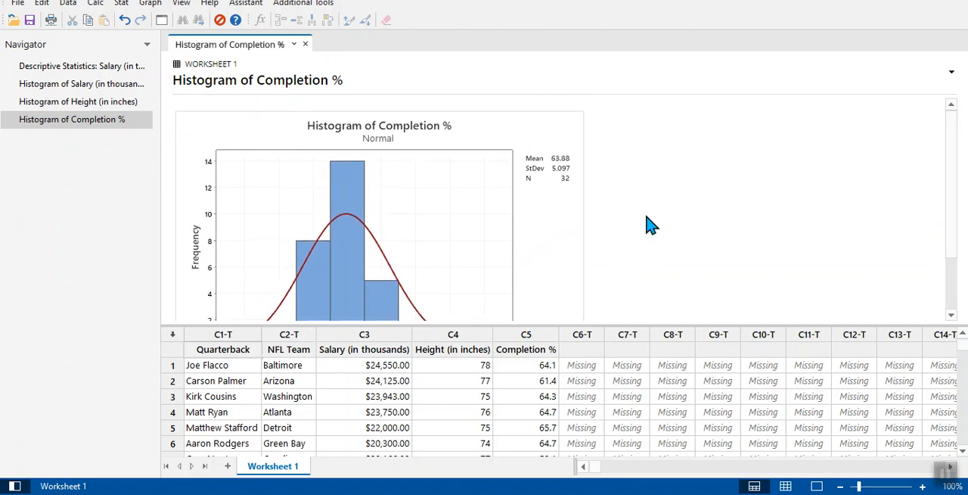
left_click(600, 119)
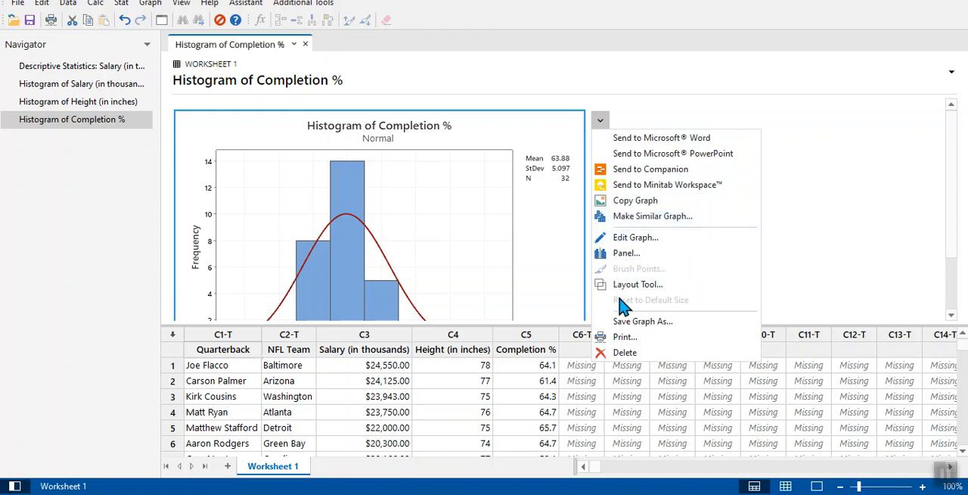
left_click(612, 200)
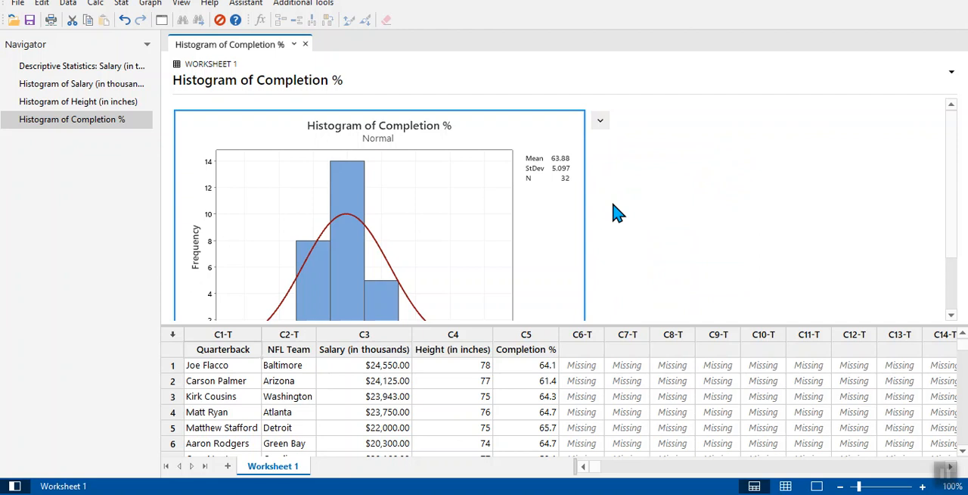
left_click(600, 121)
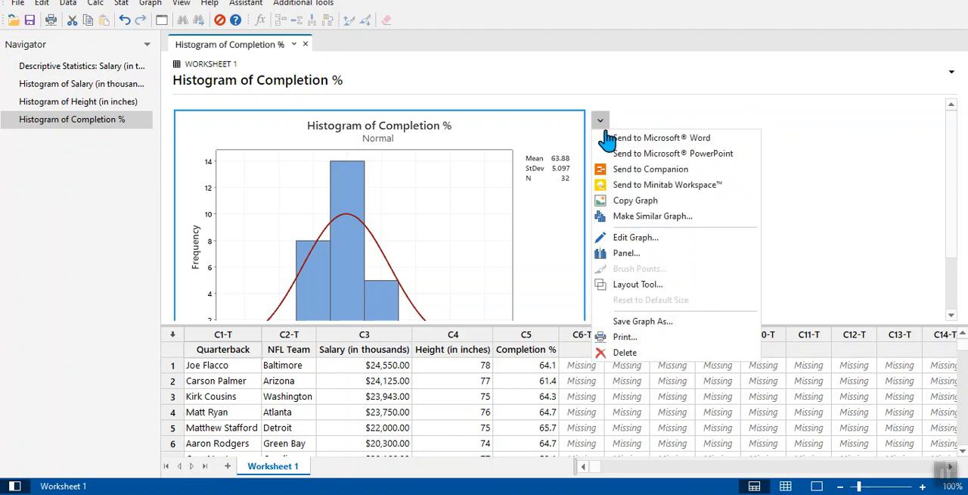
left_click(618, 201)
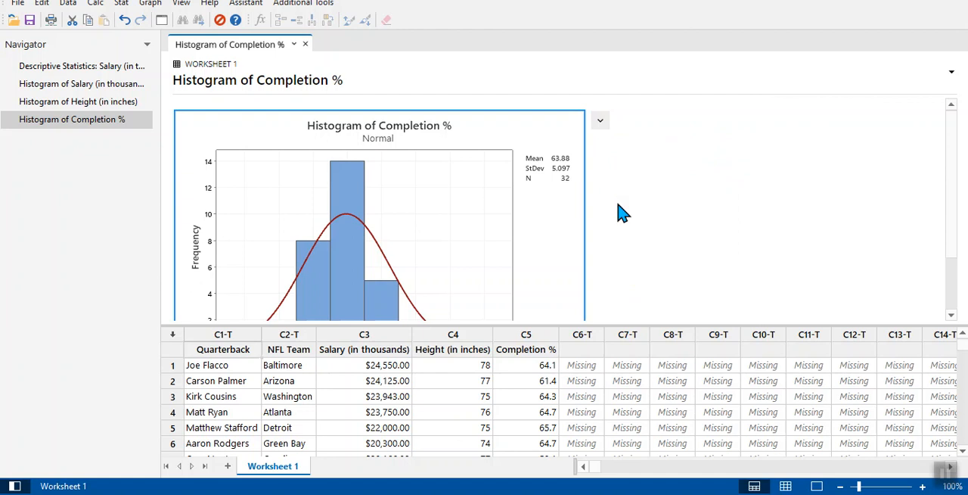
key("alt+Tab")
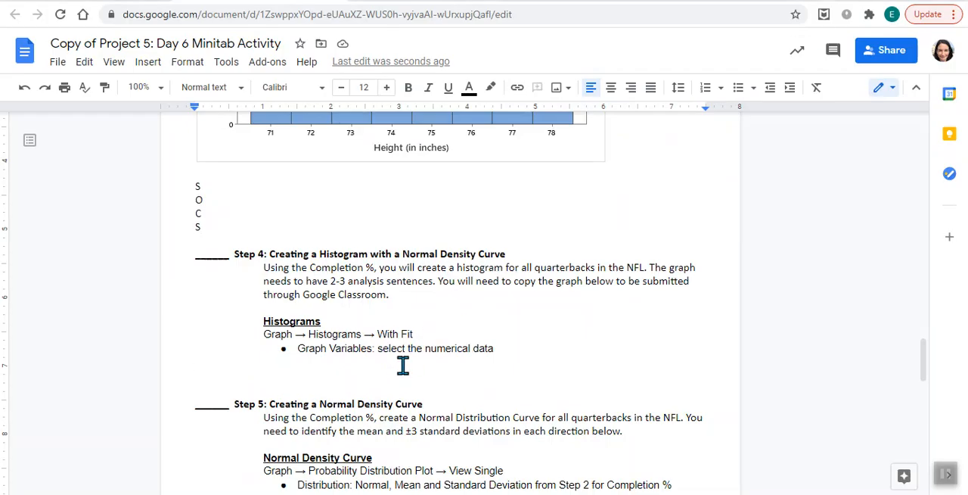
key("ctrl+v")
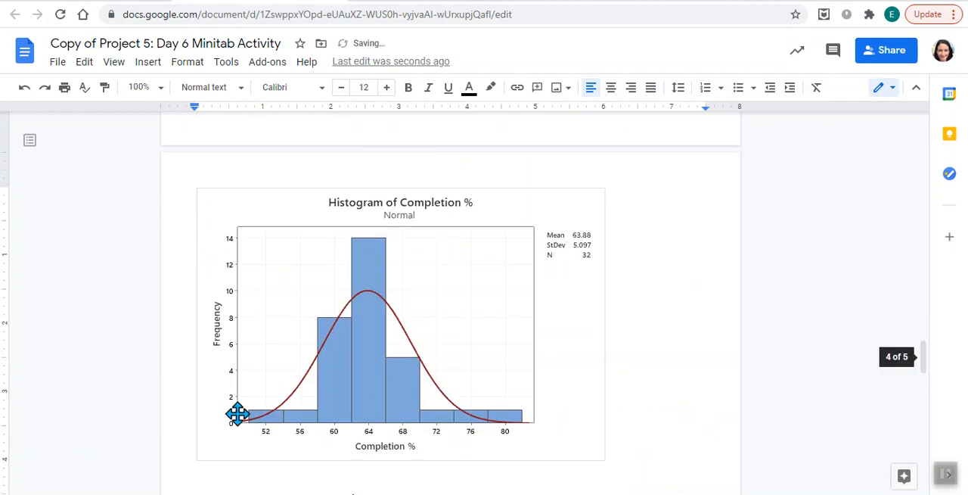
Review the Step 5 instructions, then return to Minitab and display the descriptive statistics output.
left_click_drag(923, 354, 935, 392)
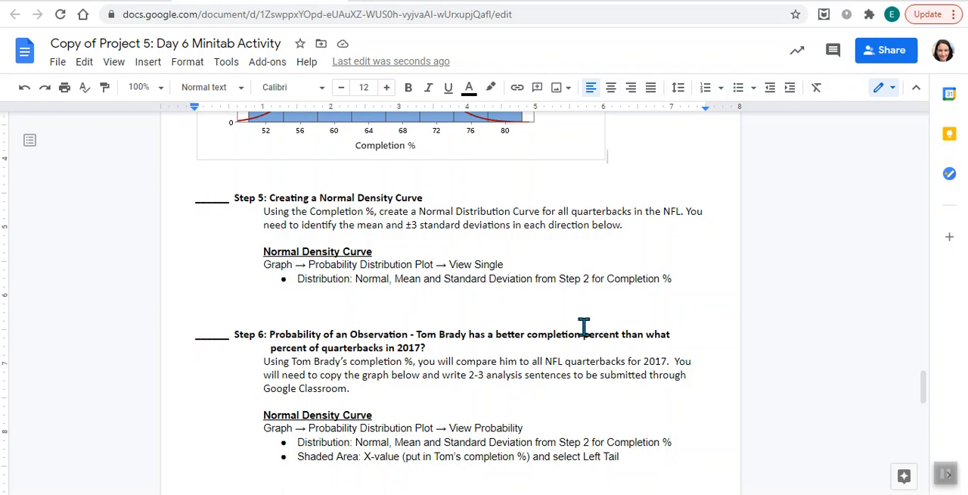
left_click(598, 494)
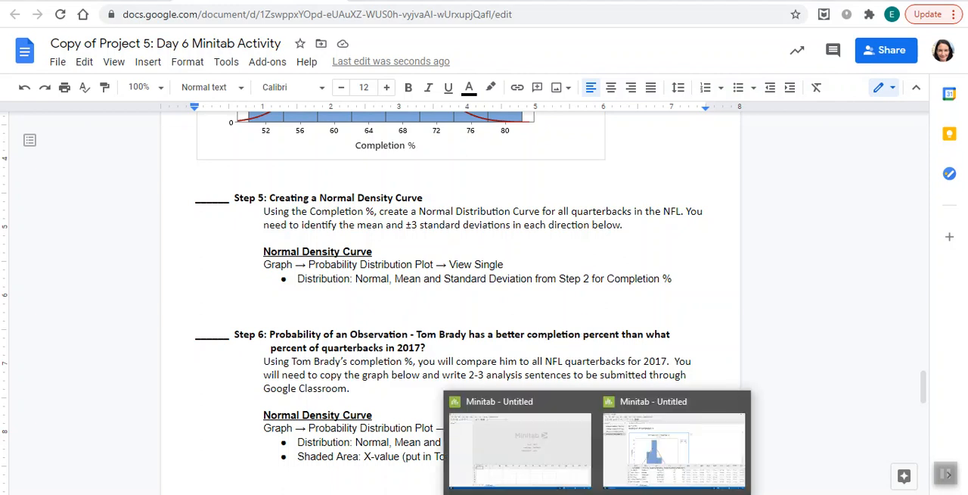
left_click(670, 466)
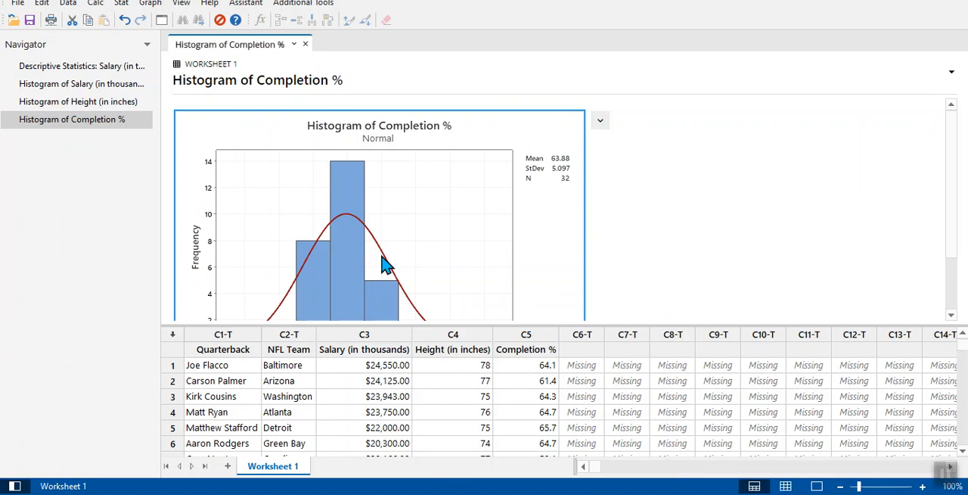
left_click(114, 71)
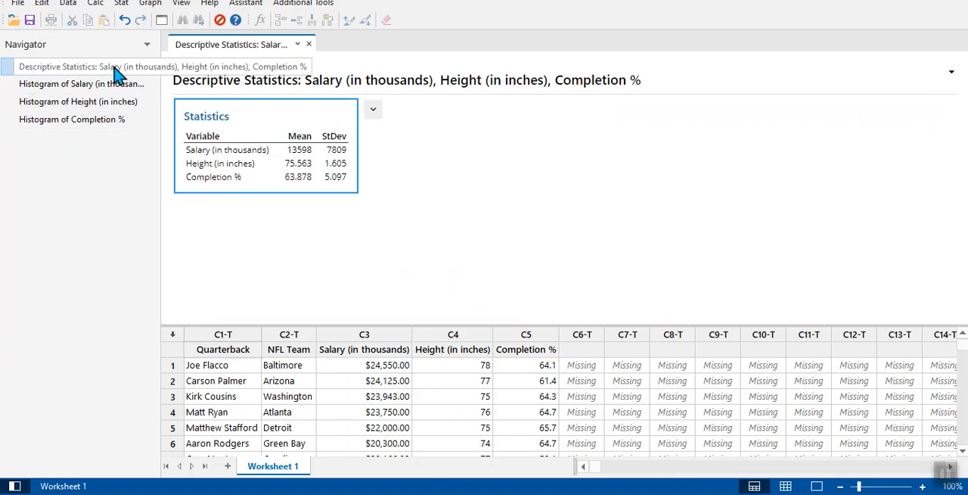
Create a View Single probability distribution plot using a Normal distribution with mean 63.878 and standard deviation 5.097.
left_click(156, 6)
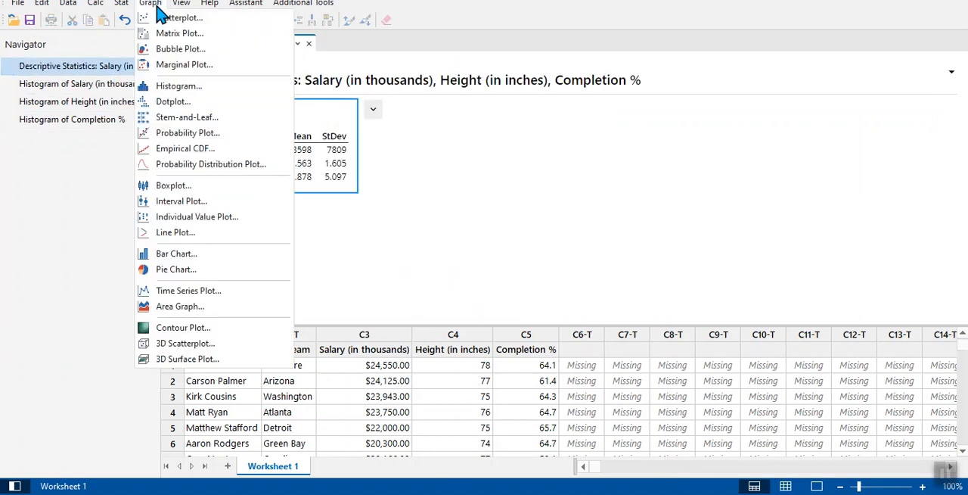
left_click(187, 164)
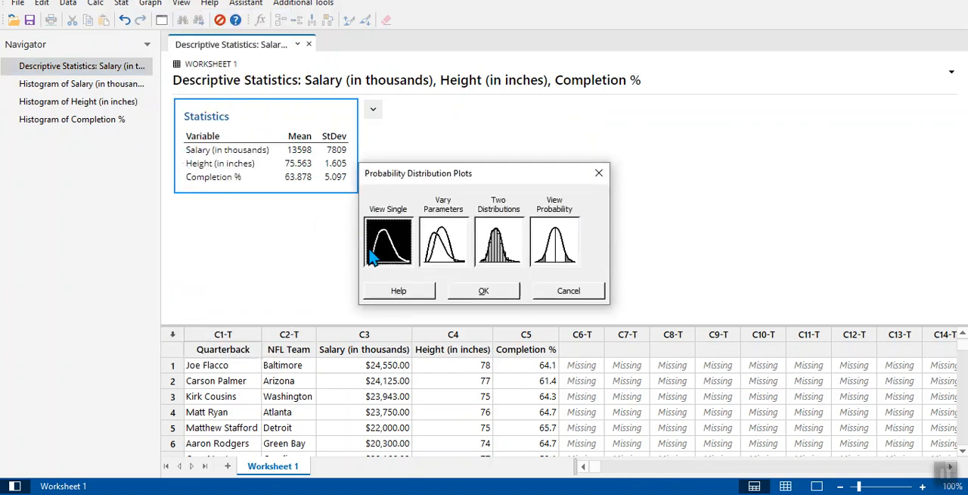
left_click(481, 294)
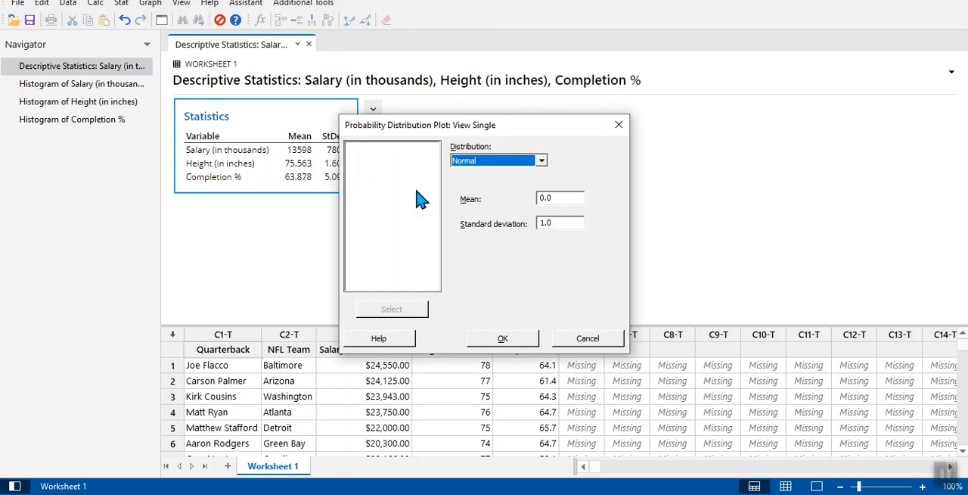
left_click_drag(566, 199, 536, 200)
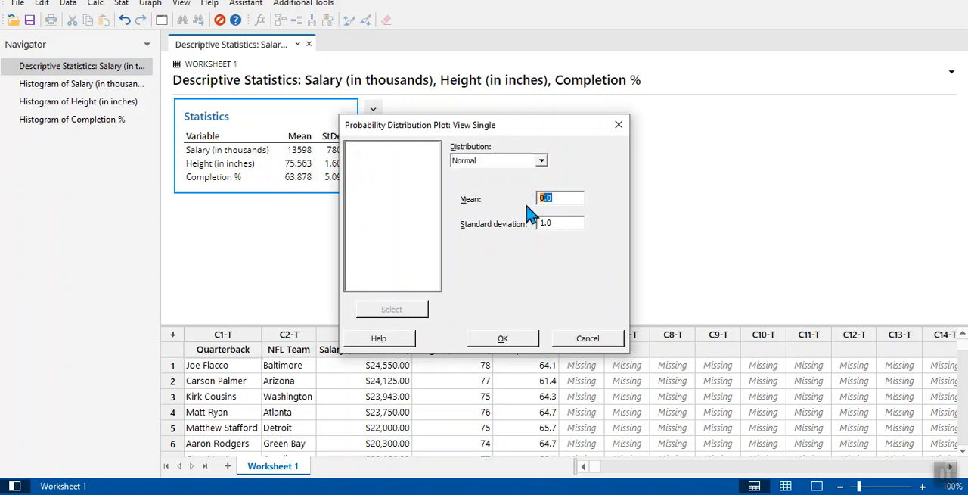
type("63.878")
left_click_drag(532, 134, 627, 95)
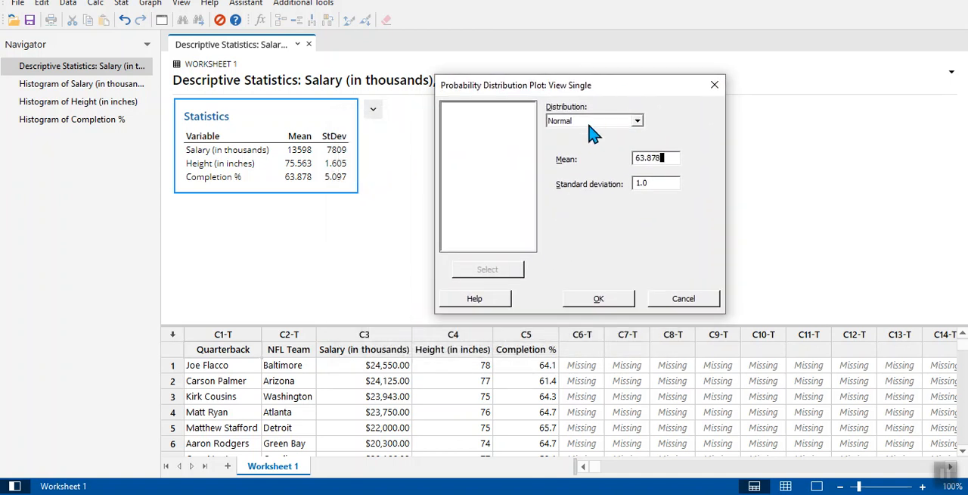
left_click_drag(650, 183, 624, 189)
type("5.097")
left_click(620, 304)
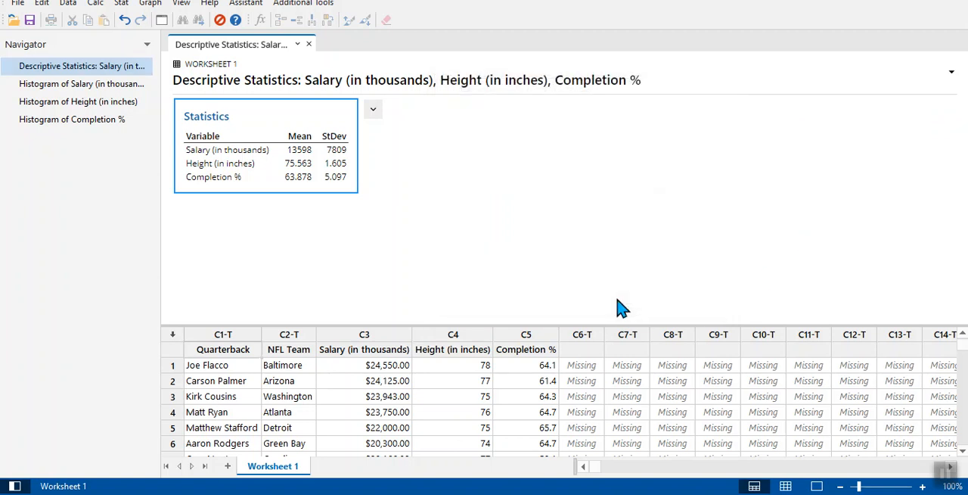
Open the distribution plot for editing and add a reference line at the mean, X value 63.878.
left_click_drag(946, 237, 961, 259)
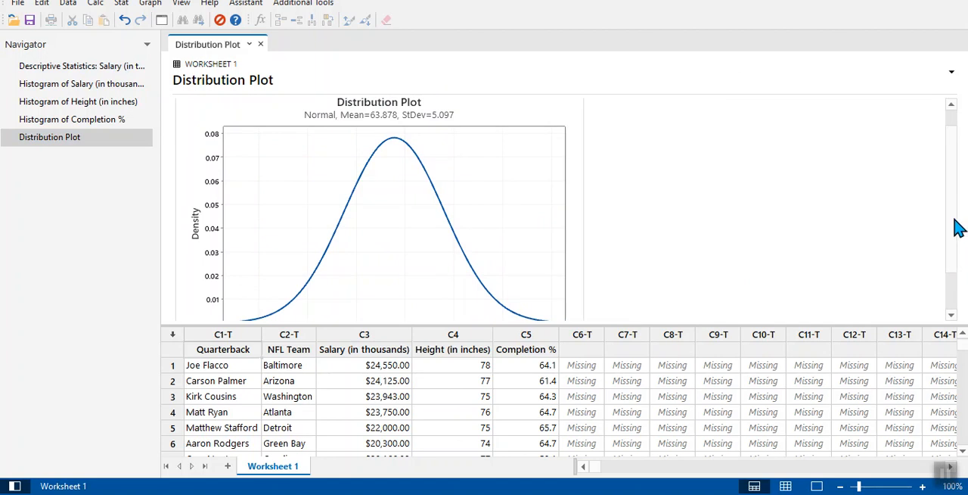
double_click(534, 136)
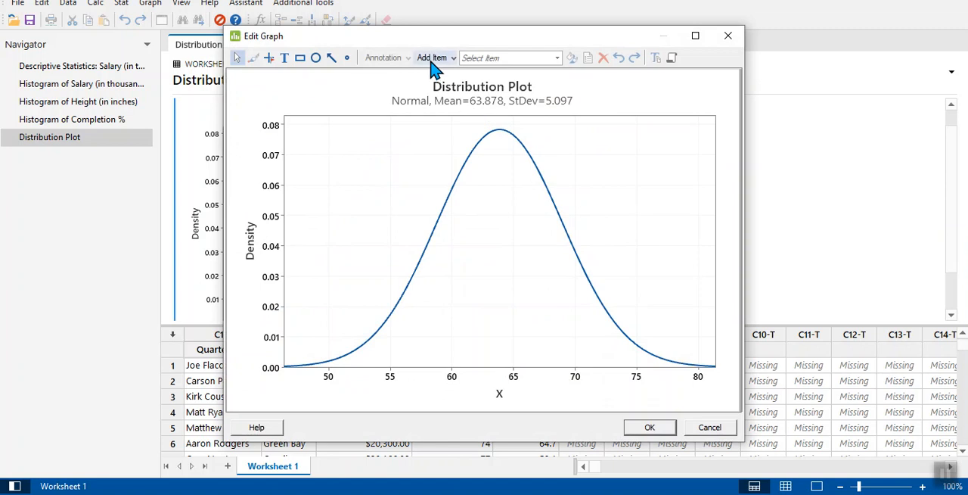
left_click(433, 60)
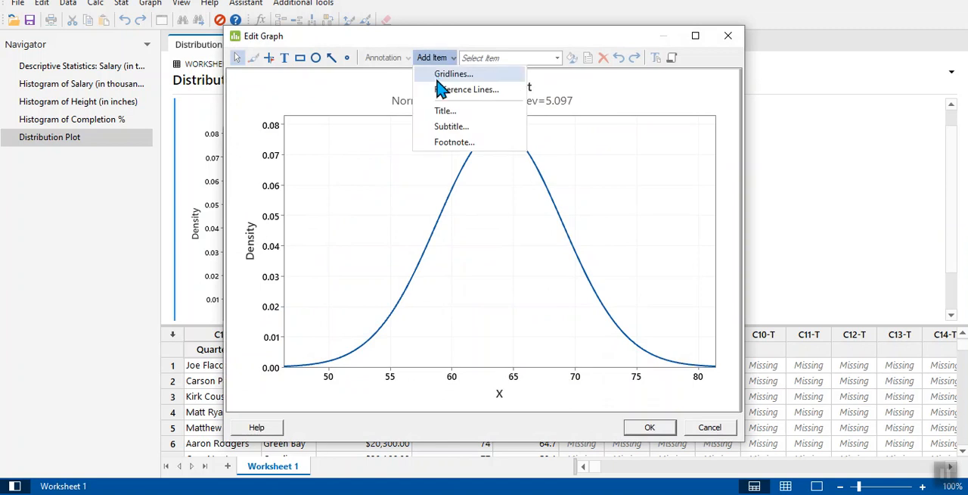
left_click(443, 93)
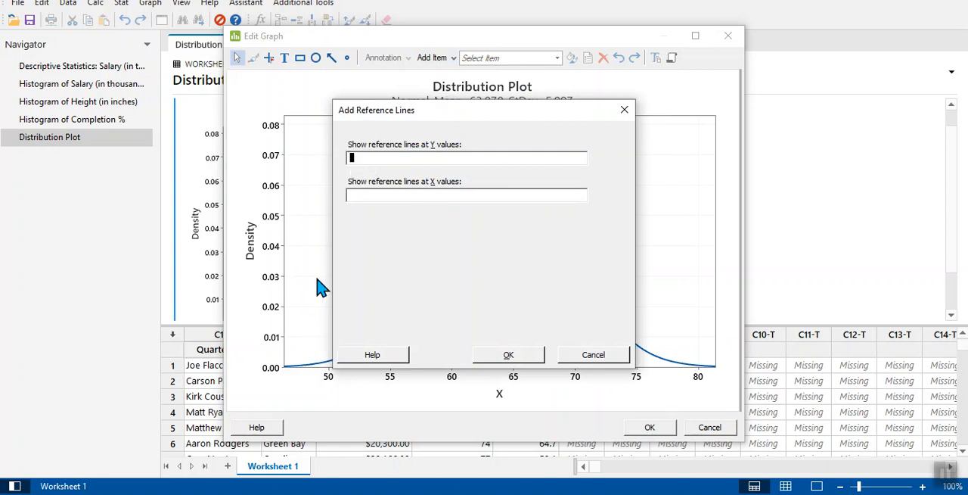
left_click(379, 197)
type("63.878")
left_click(510, 359)
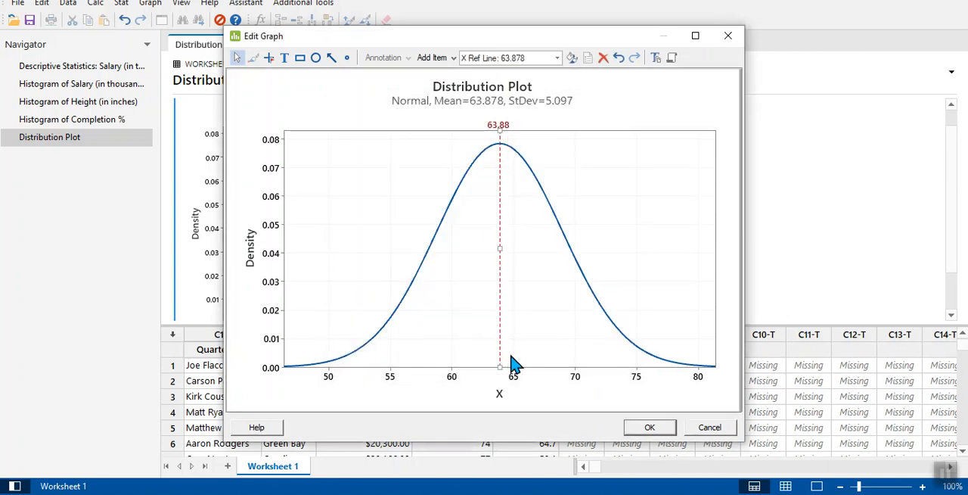
Add a reference line one standard deviation above the mean at X value 68.975, and apply the graph edits.
left_click(439, 60)
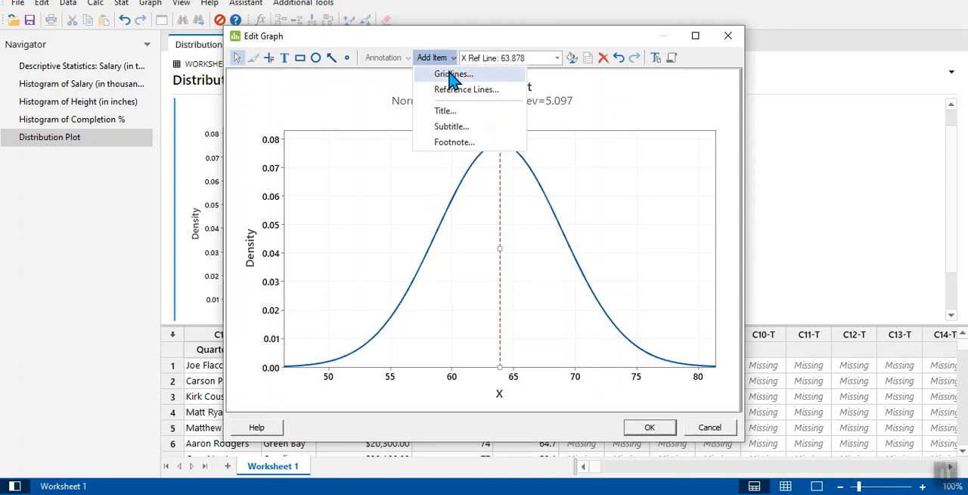
left_click(451, 90)
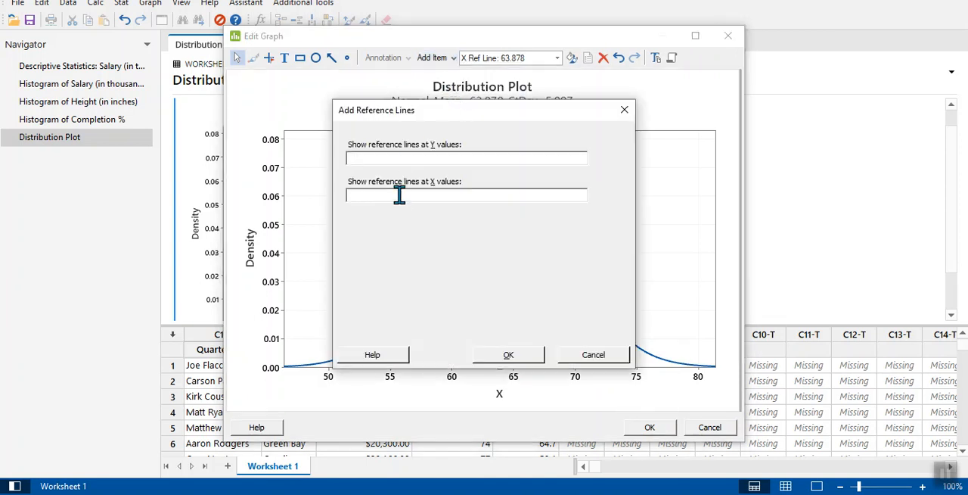
left_click(401, 196)
type("68.975")
left_click(509, 356)
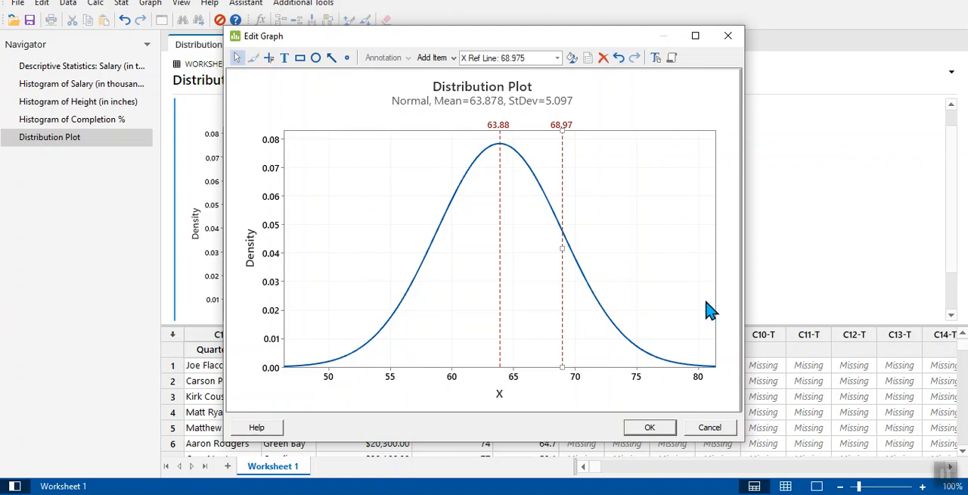
left_click(654, 429)
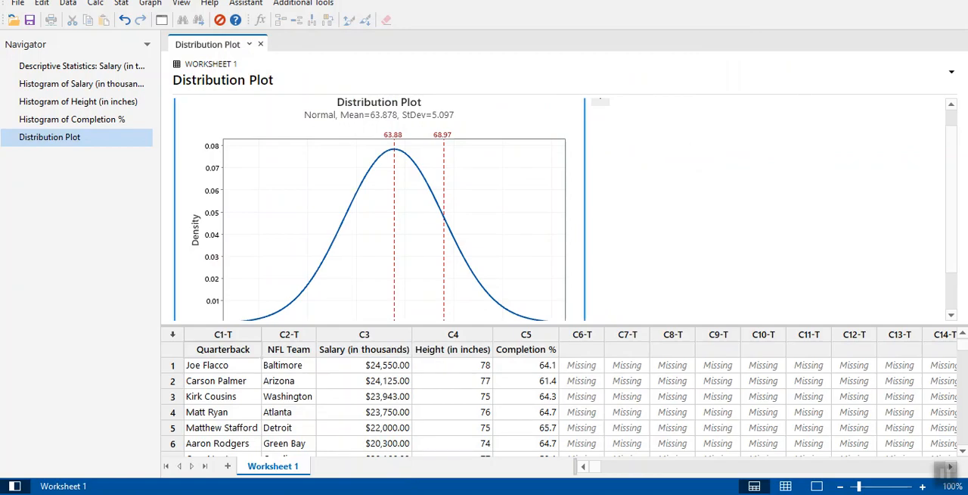
Read the worksheet's Step 6 instructions, then return to Minitab and start a View Probability distribution plot.
key("alt+Tab")
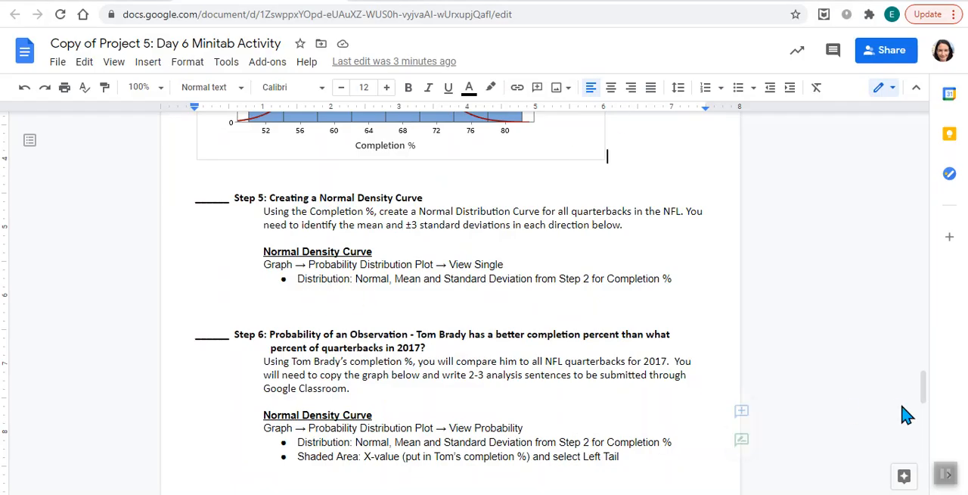
left_click_drag(925, 389, 929, 413)
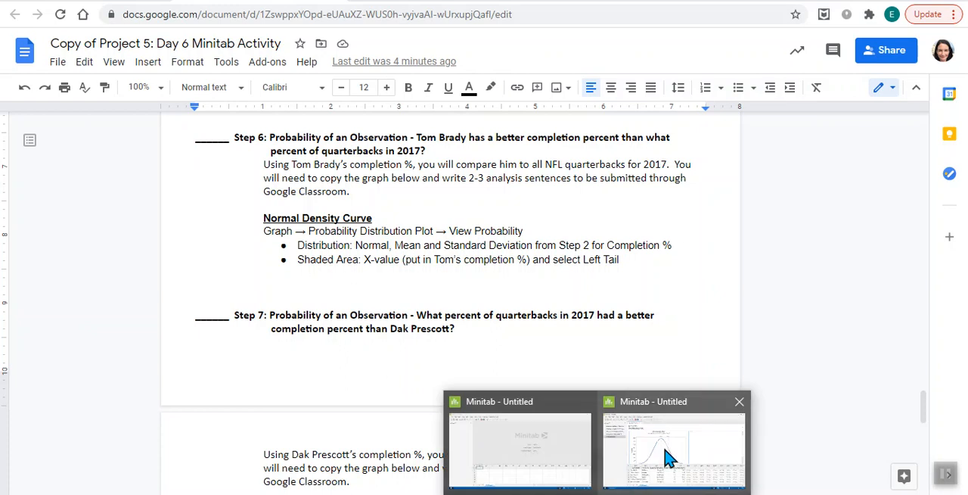
left_click(659, 459)
left_click(161, 4)
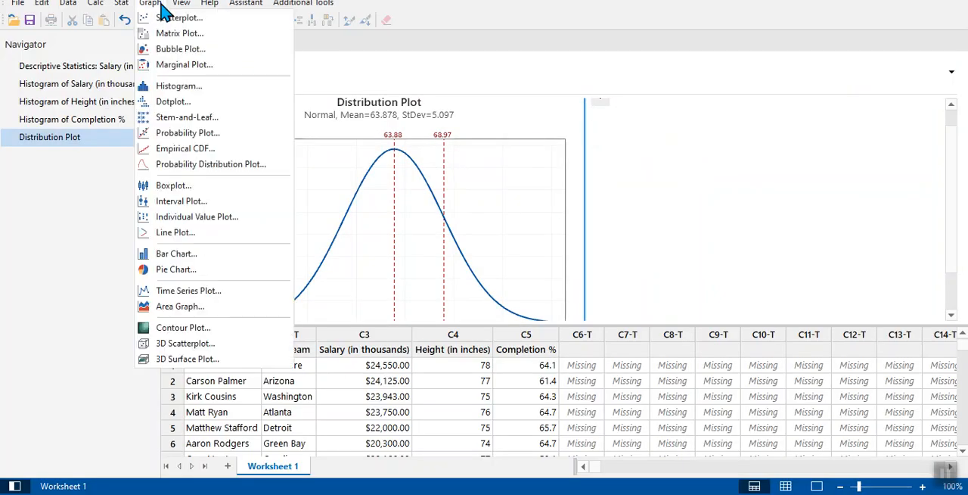
left_click(186, 163)
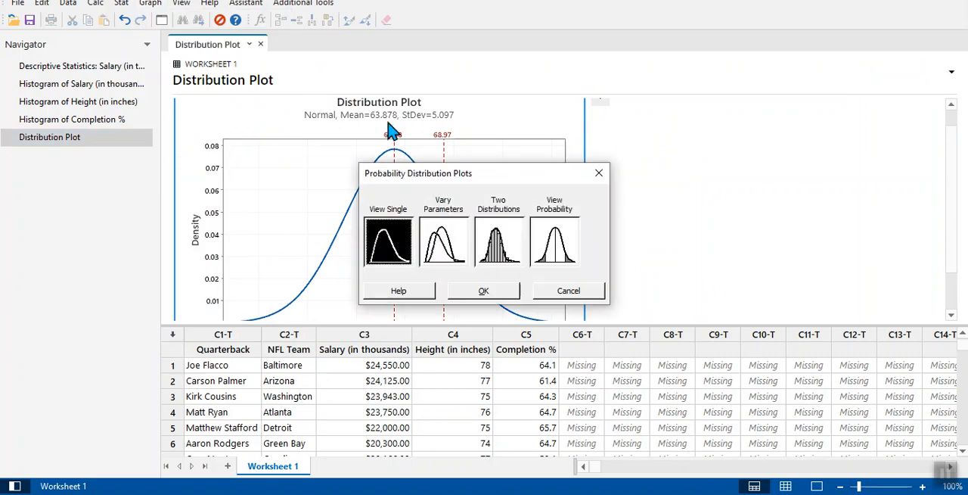
left_click(550, 244)
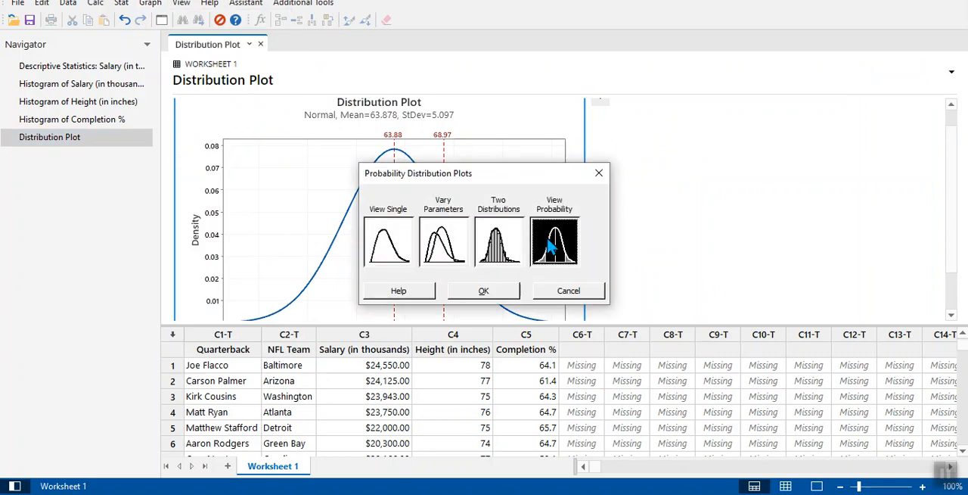
left_click(493, 294)
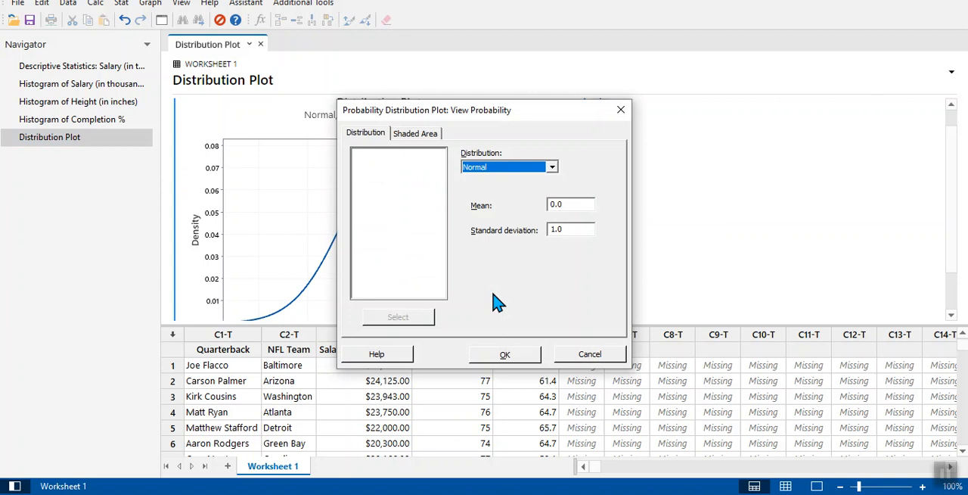
Set the Normal distribution's mean to 63.878 and standard deviation to 5.097.
double_click(571, 205)
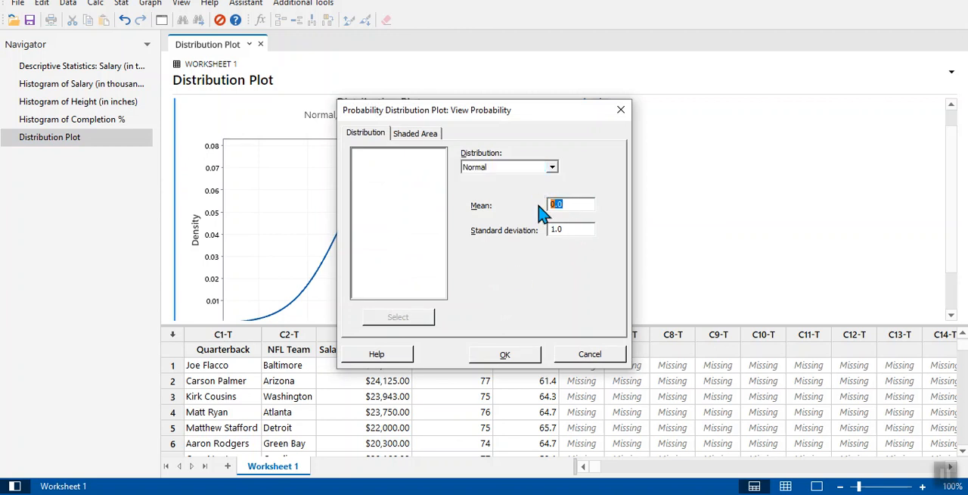
type("63.878")
left_click_drag(568, 229, 529, 230)
type("5.097")
Define the plot's shaded area by X Value using the Left Tail option.
left_click(427, 136)
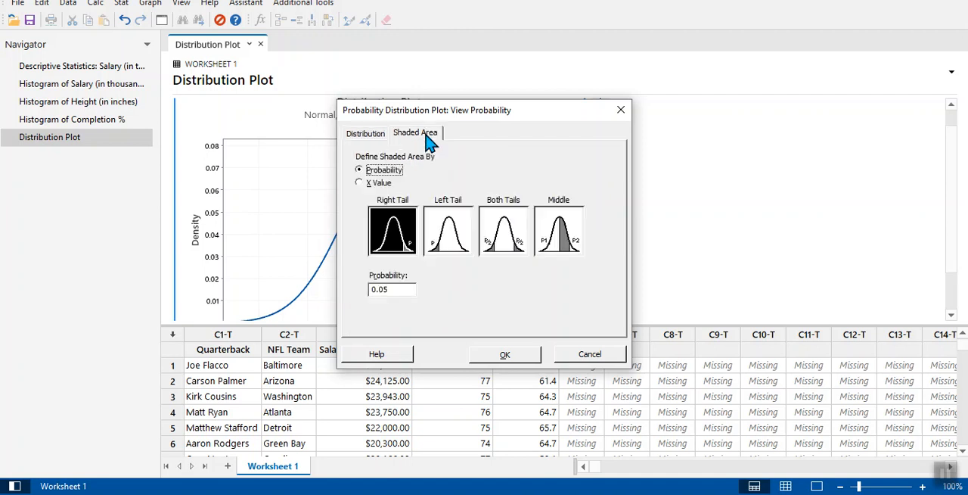
left_click(365, 186)
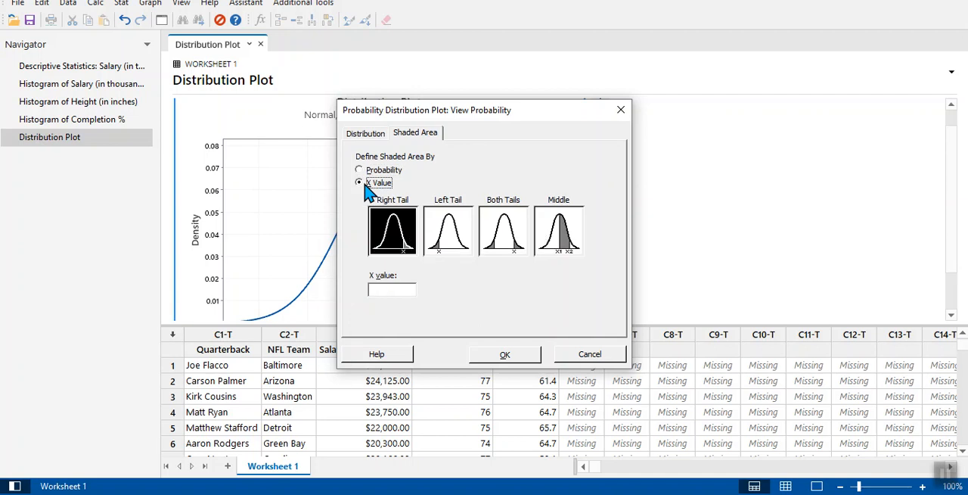
left_click(450, 254)
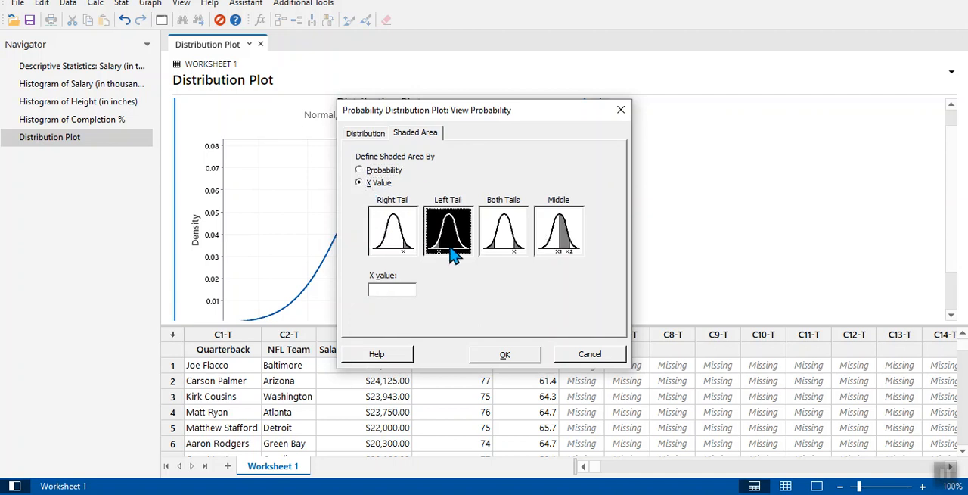
left_click(391, 293)
Look up Tom Brady's completion percentage in the Project 5: Day 6 Minitab Data spreadsheet.
mouse_move(439, 493)
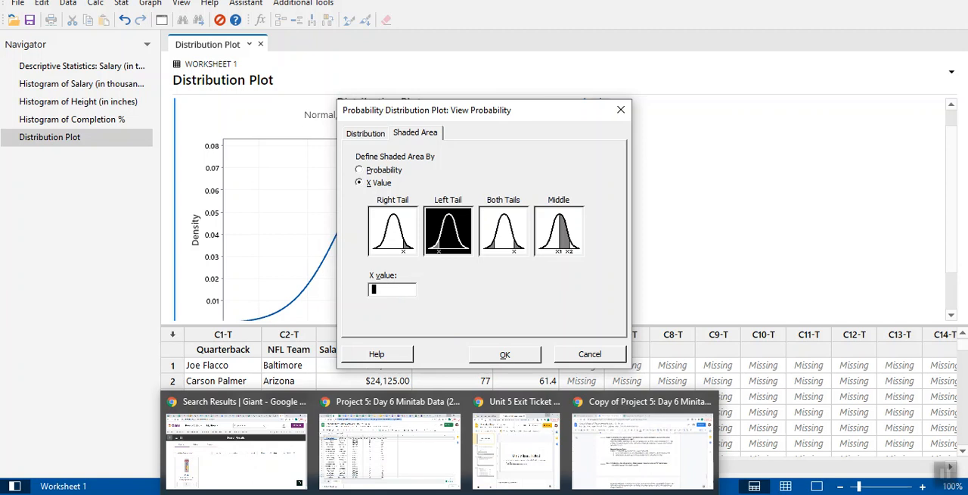
left_click(630, 465)
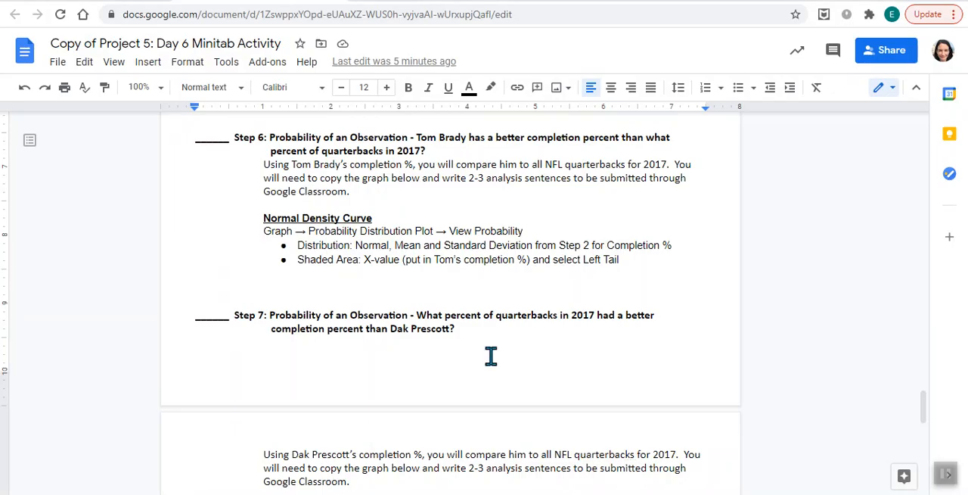
key("ctrl+Tab")
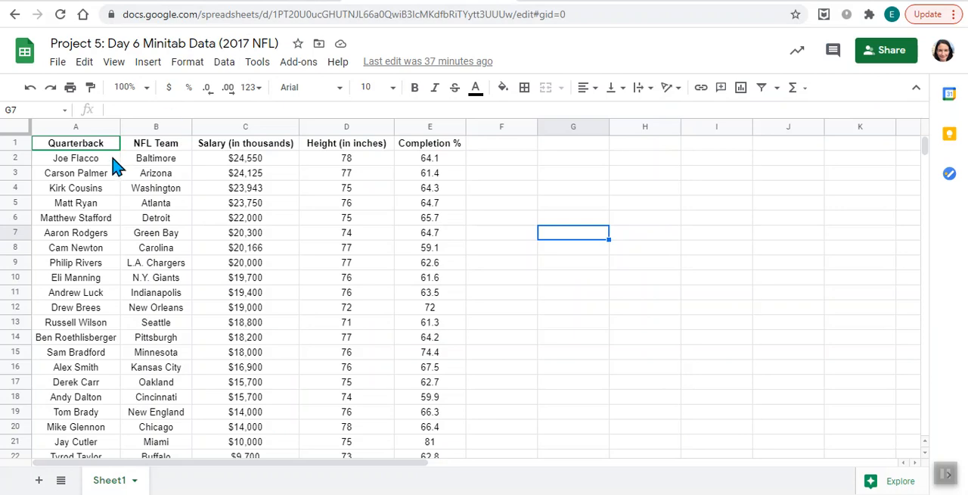
left_click(107, 339)
key("Down")
key("Down")
key("Down")
key("Down")
key("Down")
key("Down")
key("Down")
key("Down")
key("Down")
key("Down")
key("Down")
key("Down")
key("Down")
key("Down")
key("Down")
key("Down")
key("Down")
key("Down")
key("Down")
key("Down")
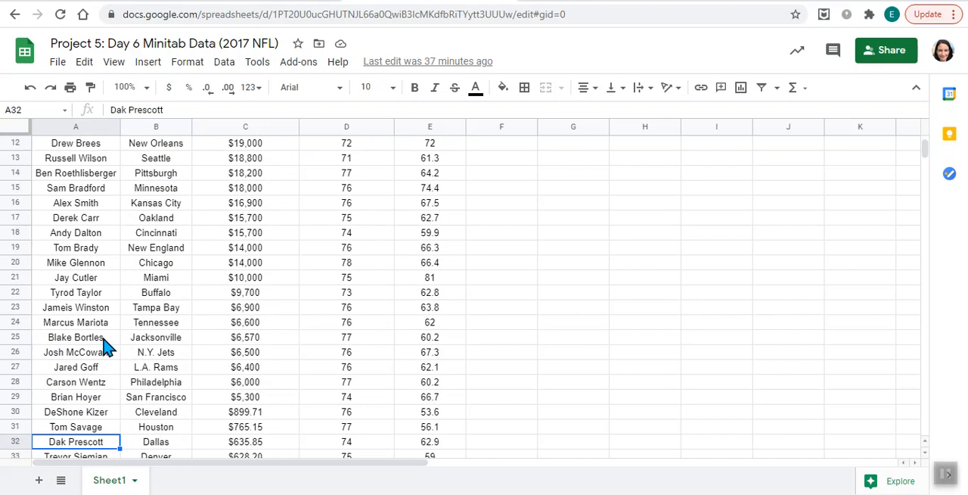
key("Down")
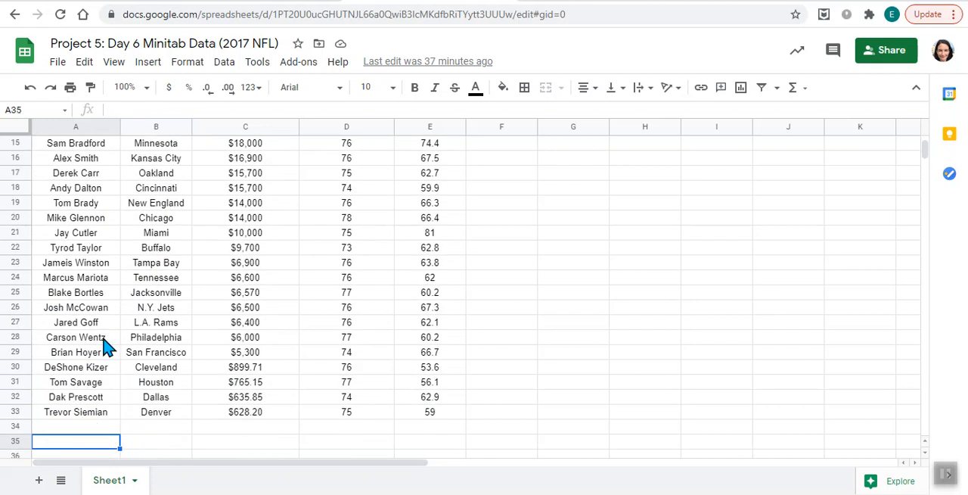
key("Up")
key("Up")
key("Up")
key("Up")
key("Up")
key("Up")
key("Up")
key("Up")
key("Up")
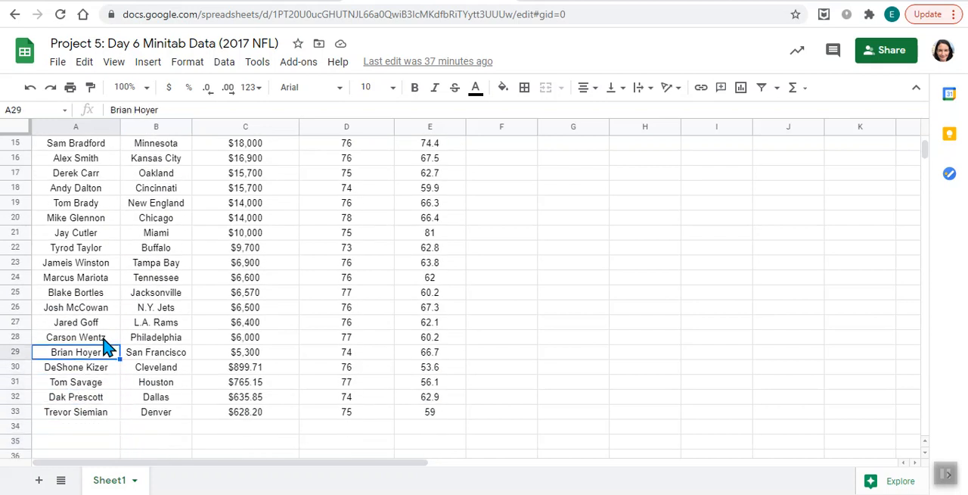
key("Up")
key("Up")
key("Up")
key("Up")
key("Up")
key("Up")
key("Up")
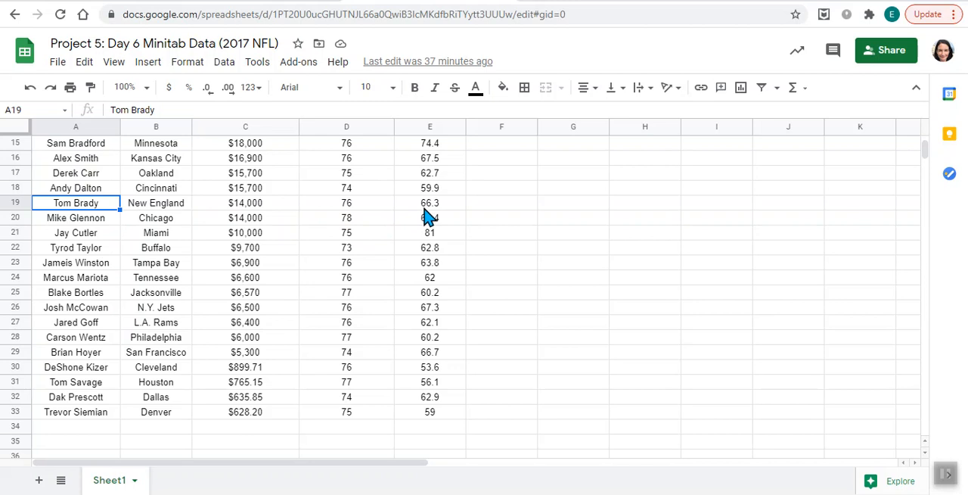
Return to Minitab, set the shaded area's X value to 66.3 and create the probability plot.
mouse_move(597, 492)
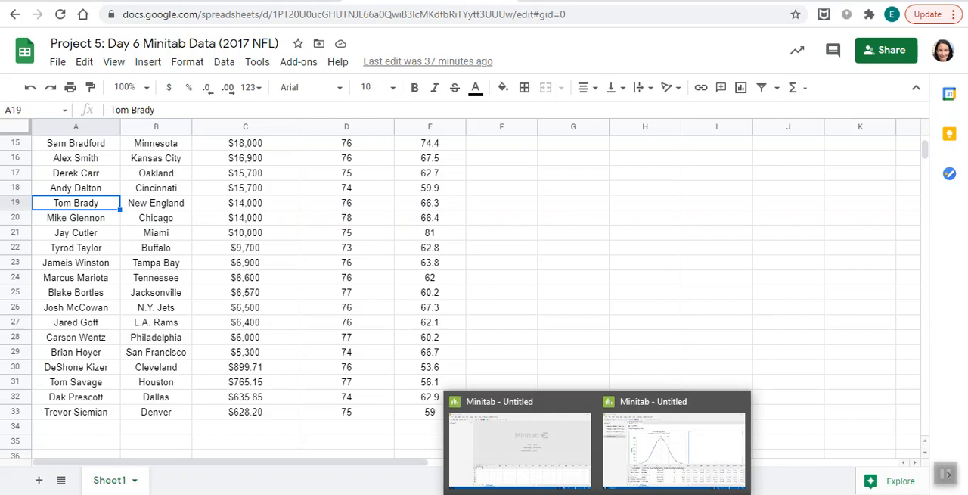
left_click(676, 467)
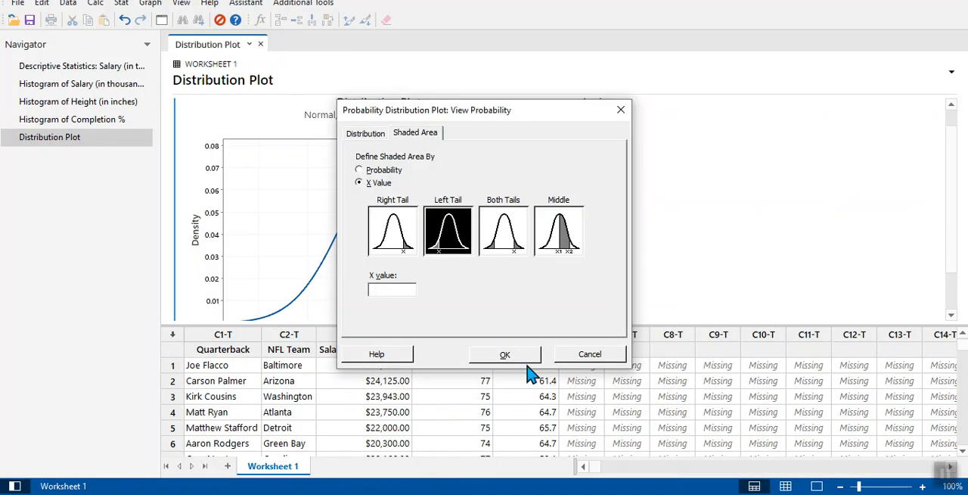
type("66.3")
left_click(506, 354)
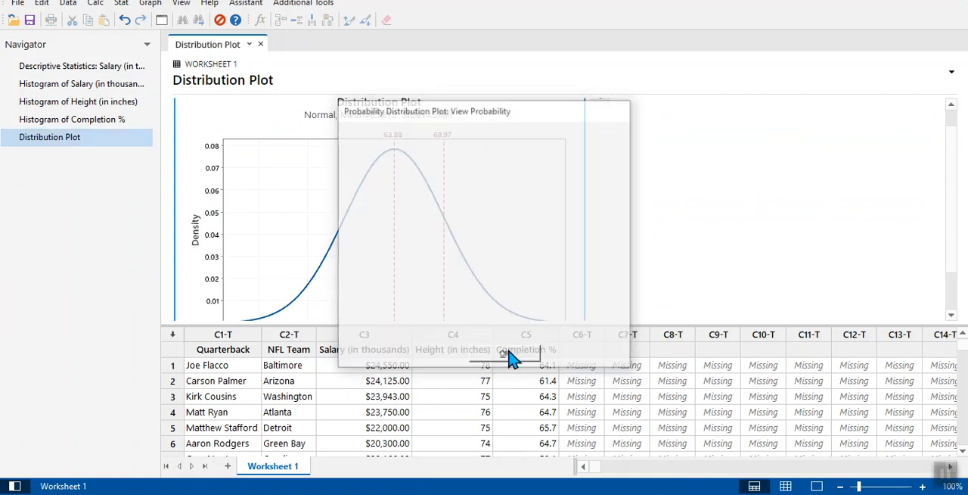
Copy the new left-tail distribution plot as a graph.
left_click_drag(951, 256, 965, 304)
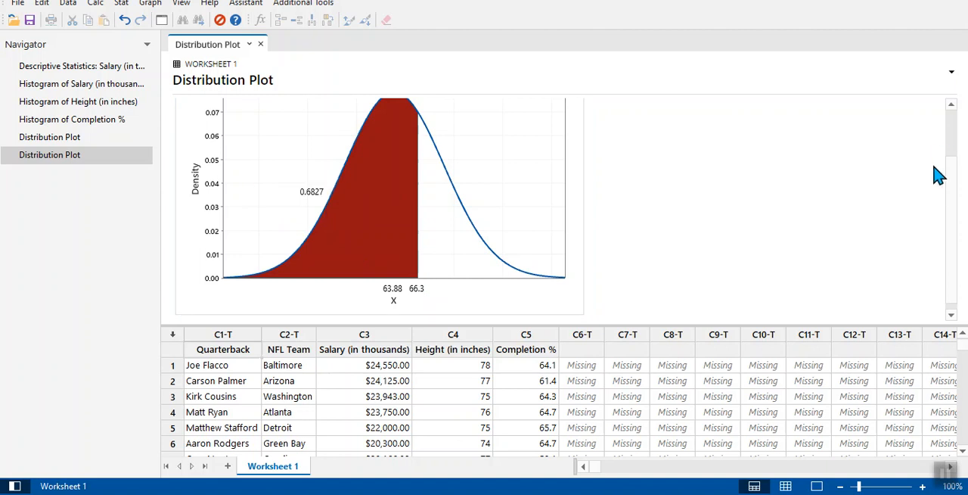
left_click_drag(960, 189, 955, 128)
left_click(545, 179)
left_click(602, 123)
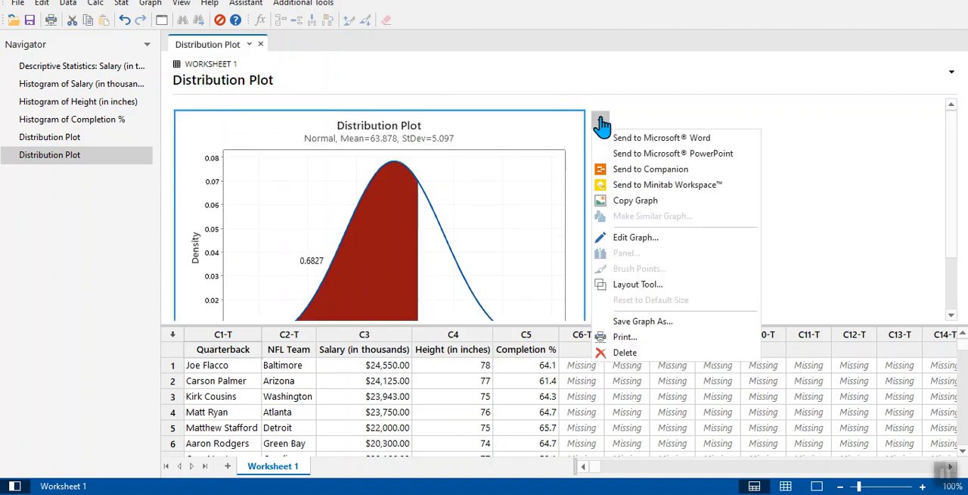
left_click(622, 205)
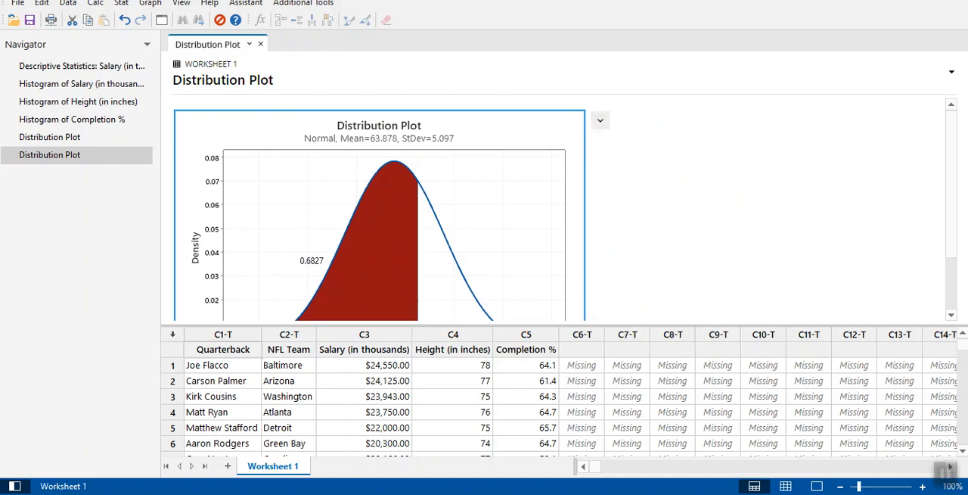
Switch to the Google Docs worksheet and paste the copied distribution plot below the Step 6 instructions.
key("alt+Tab")
left_click(310, 0)
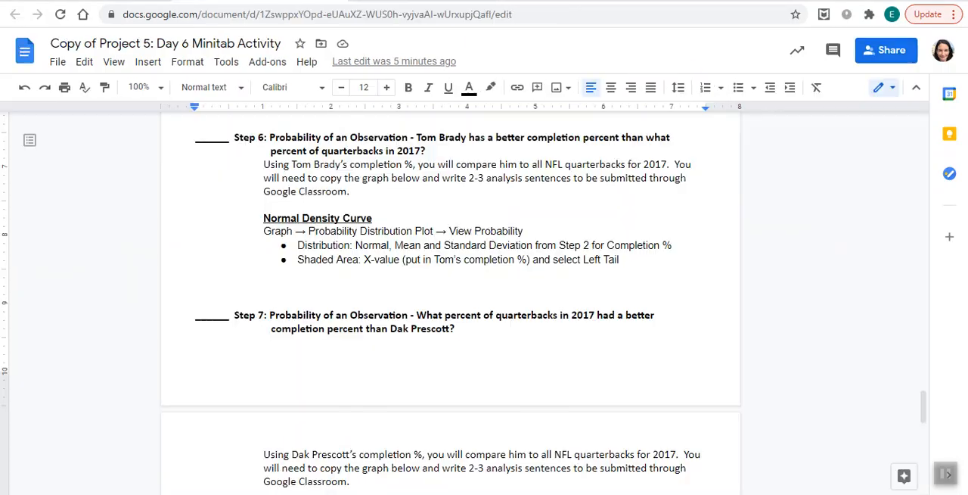
left_click(422, 273)
key("ctrl+v")
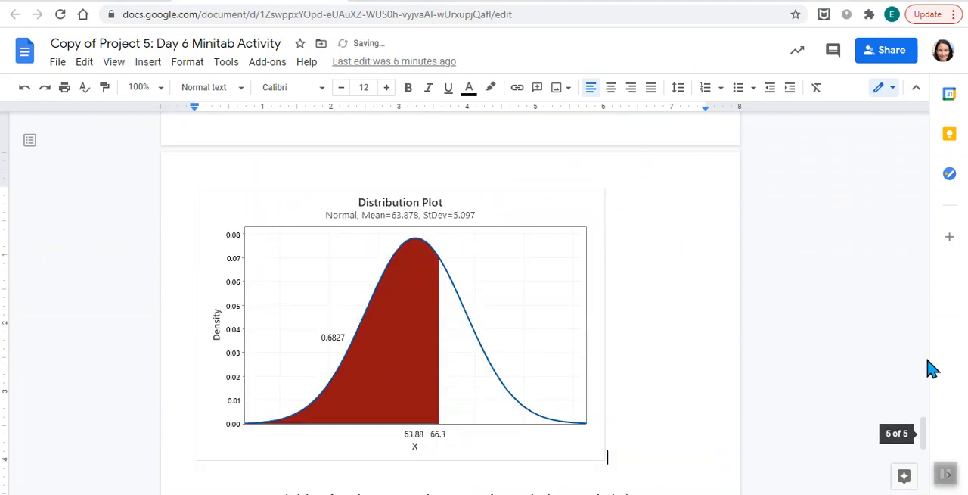
Read the worksheet's Step 7 instructions, then start another View Probability distribution plot in Minitab.
left_click_drag(929, 444, 929, 469)
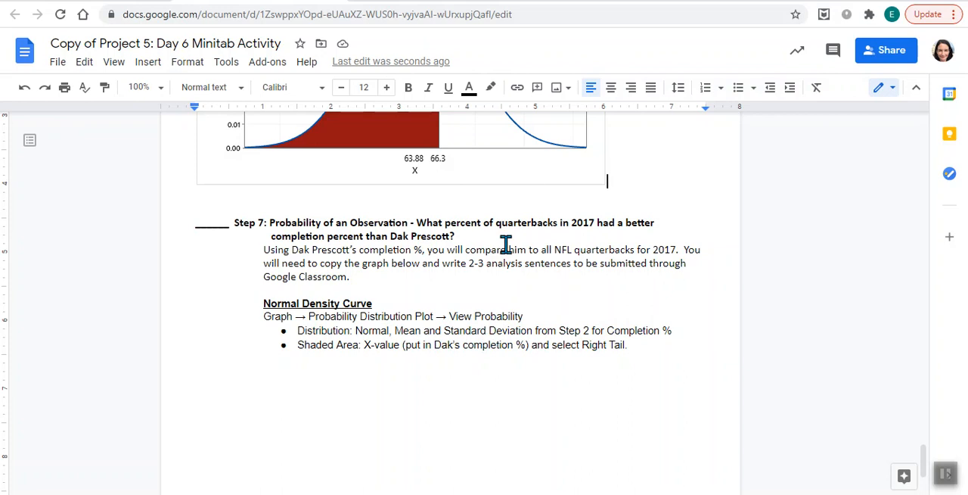
mouse_move(597, 494)
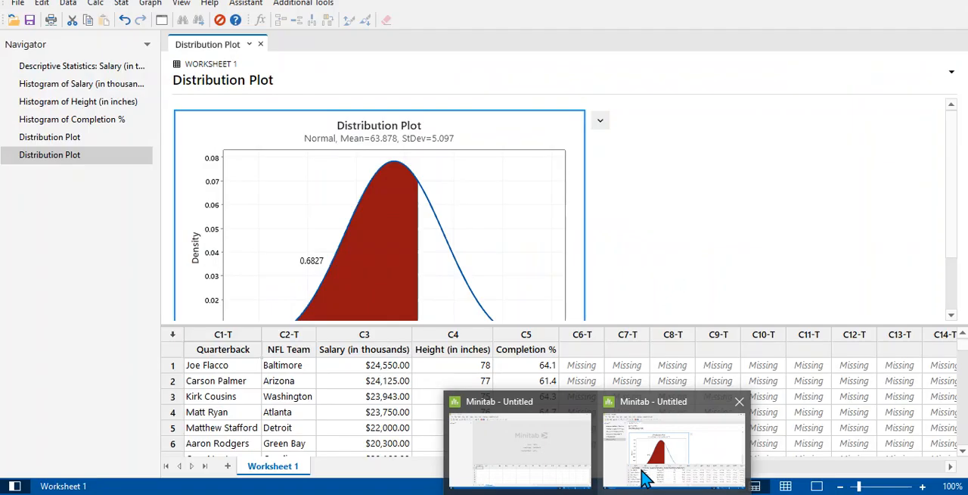
left_click(643, 474)
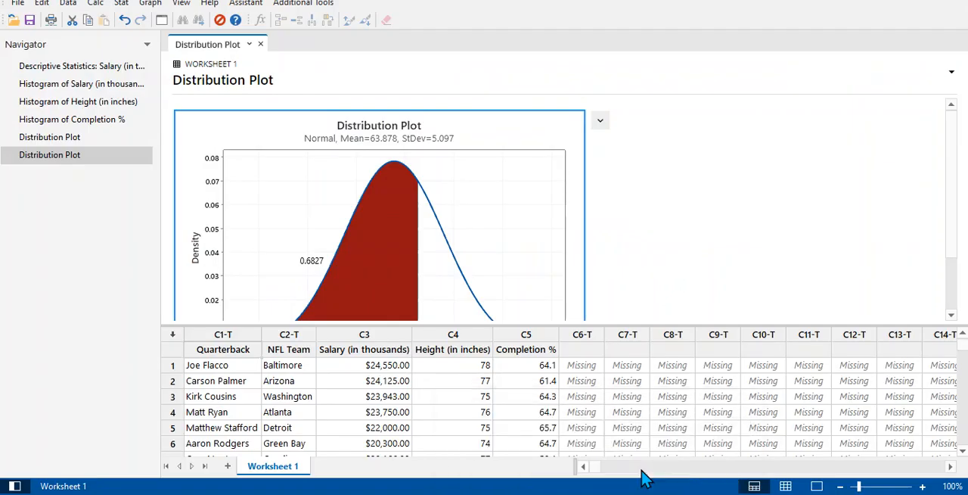
left_click(150, 5)
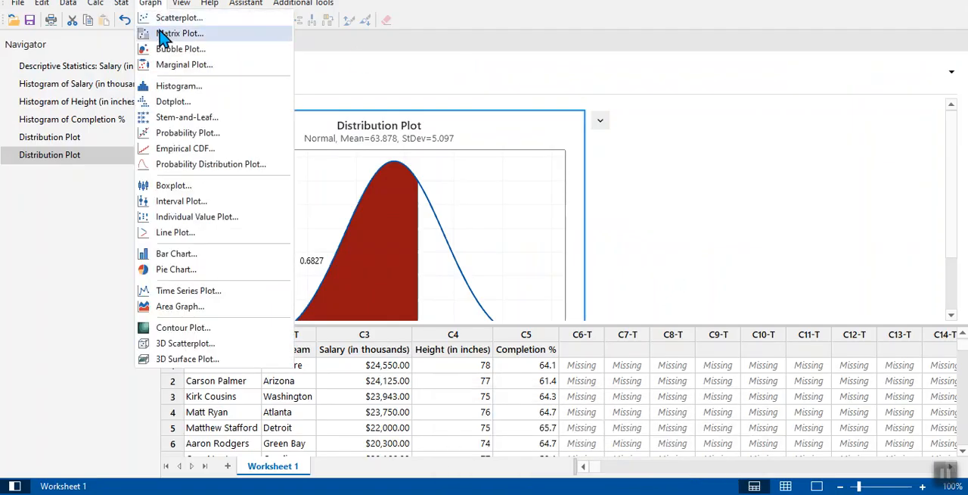
left_click(182, 164)
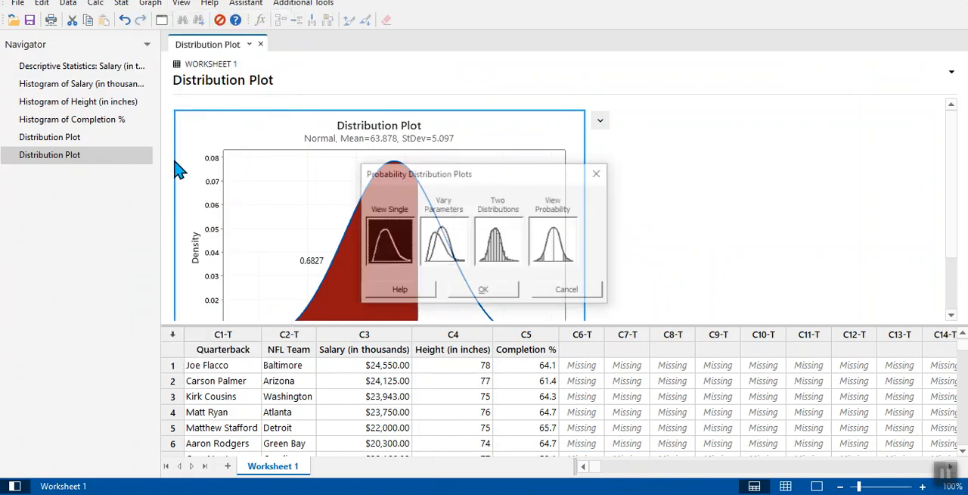
left_click(549, 257)
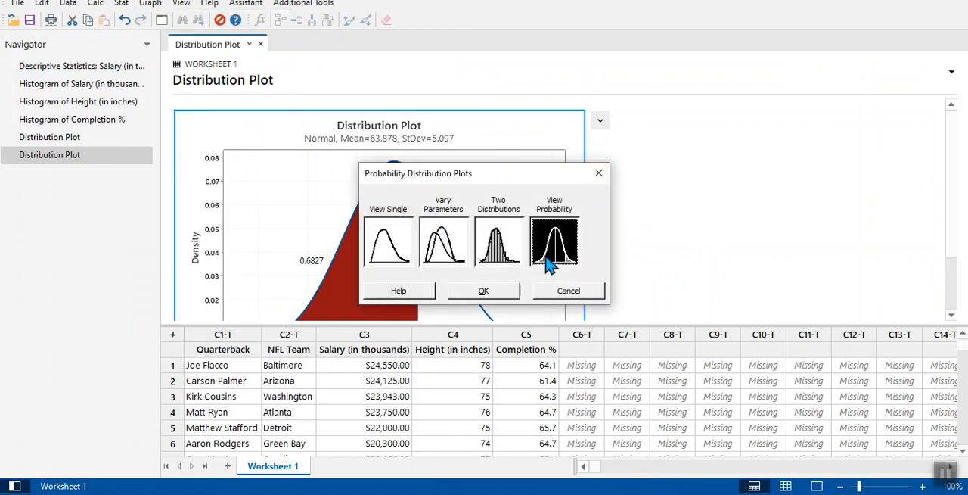
left_click(502, 295)
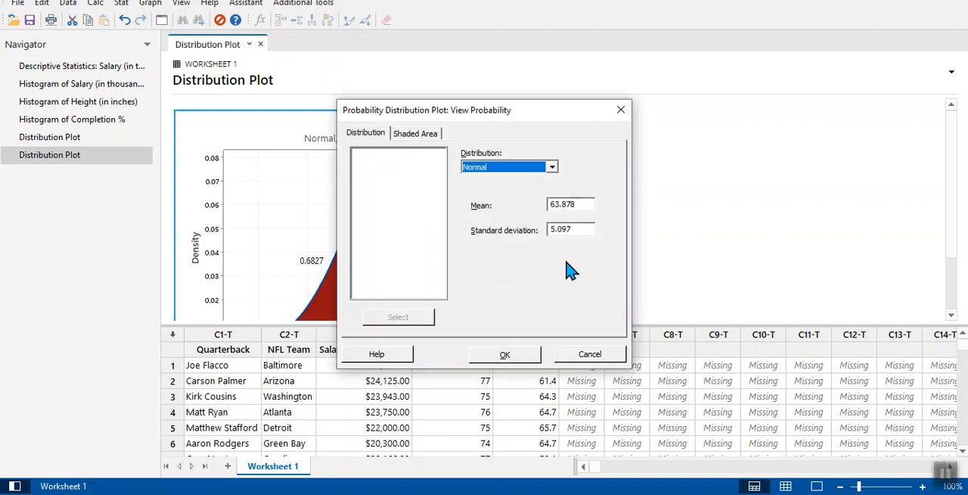
Set the distribution plot's shaded area to Right Tail and clear its X value.
left_click(416, 134)
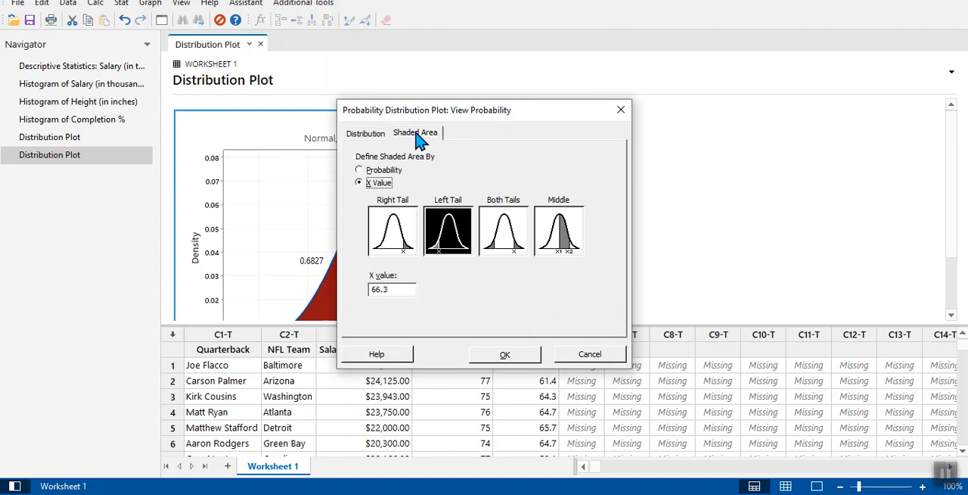
left_click(390, 231)
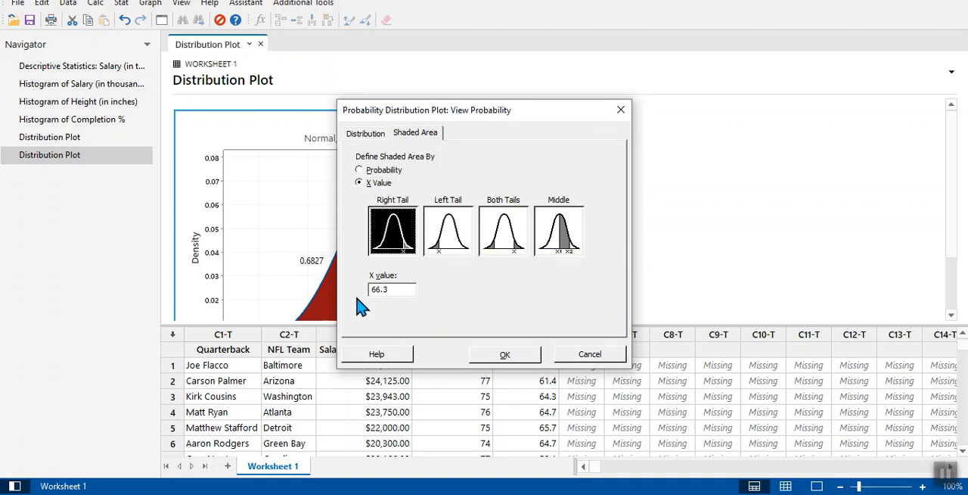
left_click(394, 291)
left_click_drag(394, 290, 365, 292)
key("BackSpace")
Switch to the 2017 NFL data spreadsheet in Google Sheets and look up Dak Prescott's completion percentage.
mouse_move(439, 492)
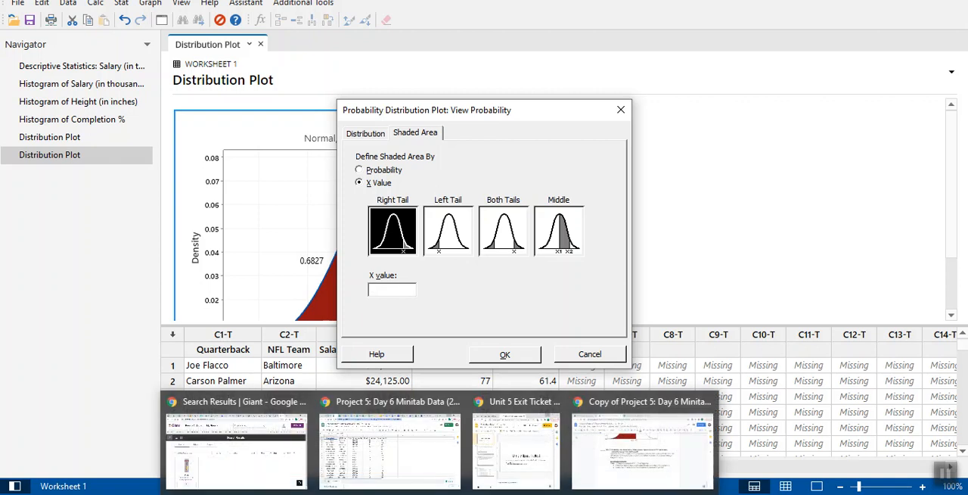
left_click(635, 454)
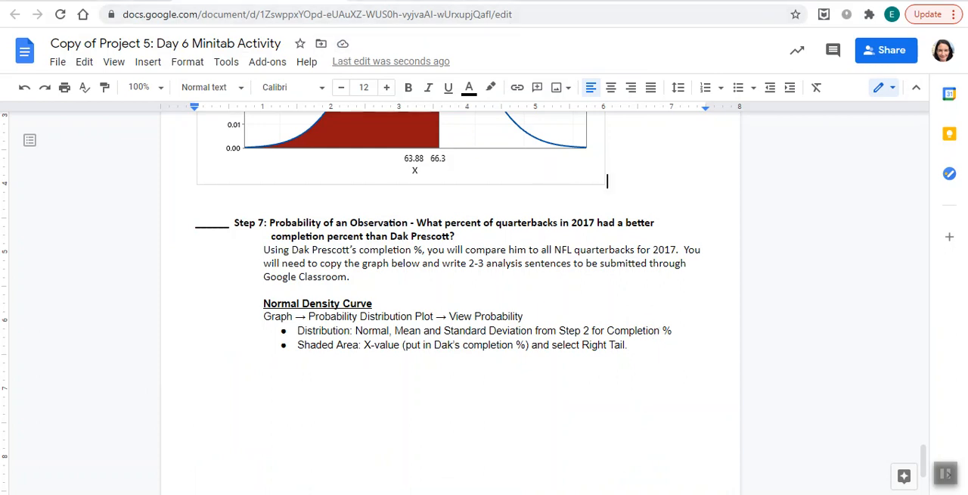
left_click(257, 0)
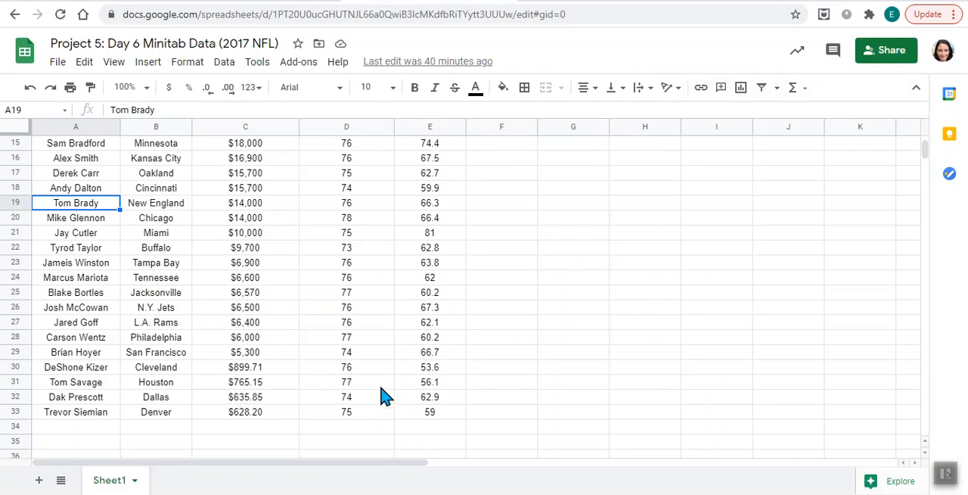
left_click(428, 401)
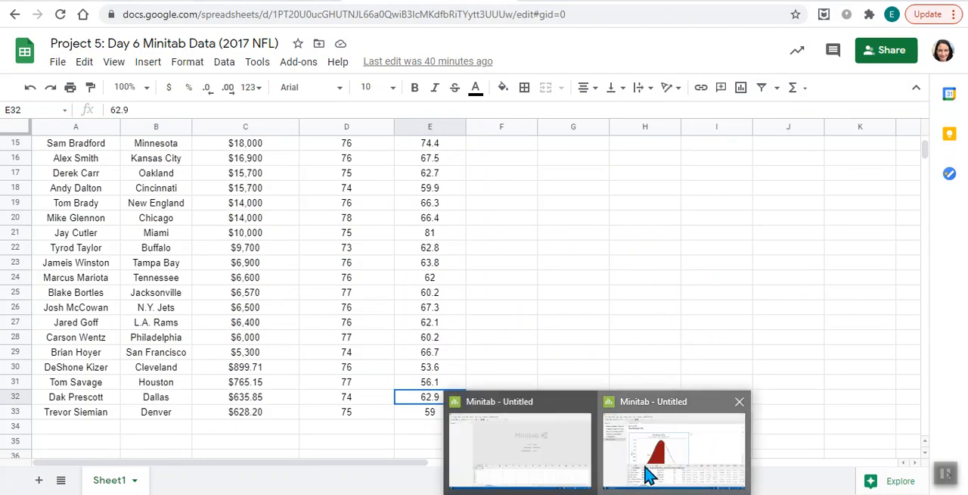
Return to Minitab, set the right-tail X value to 62.9 and create the probability plot.
left_click(644, 472)
left_click(395, 289)
type("62.9")
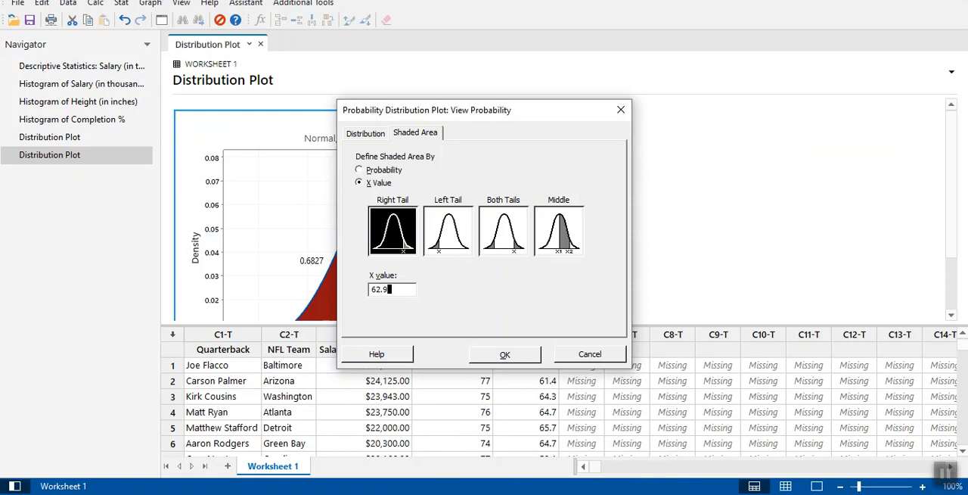
left_click(519, 353)
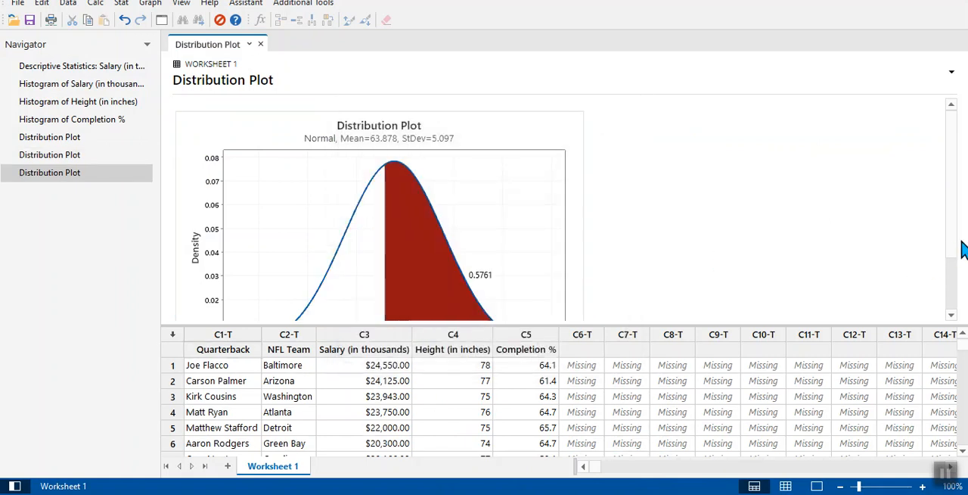
Open the new distribution plot for editing and move the overlapping 63.88 label above the curve's peak.
left_click(954, 266)
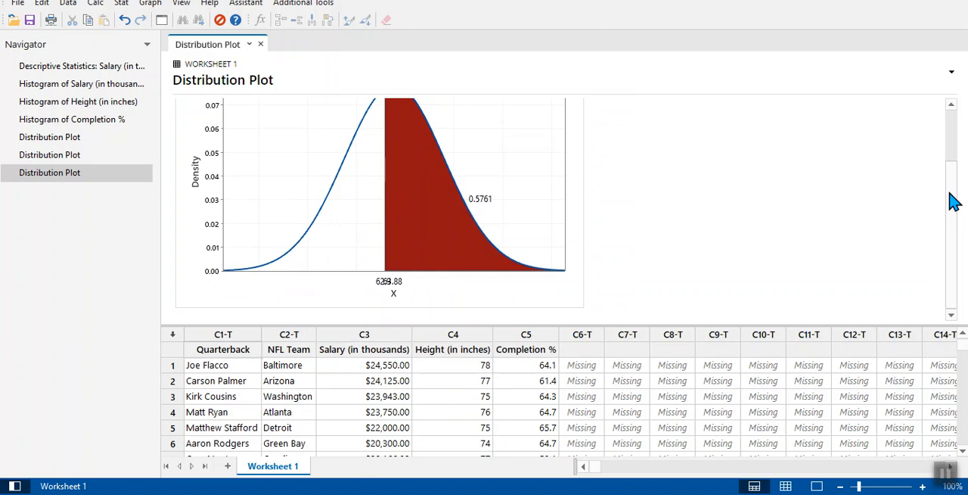
double_click(451, 217)
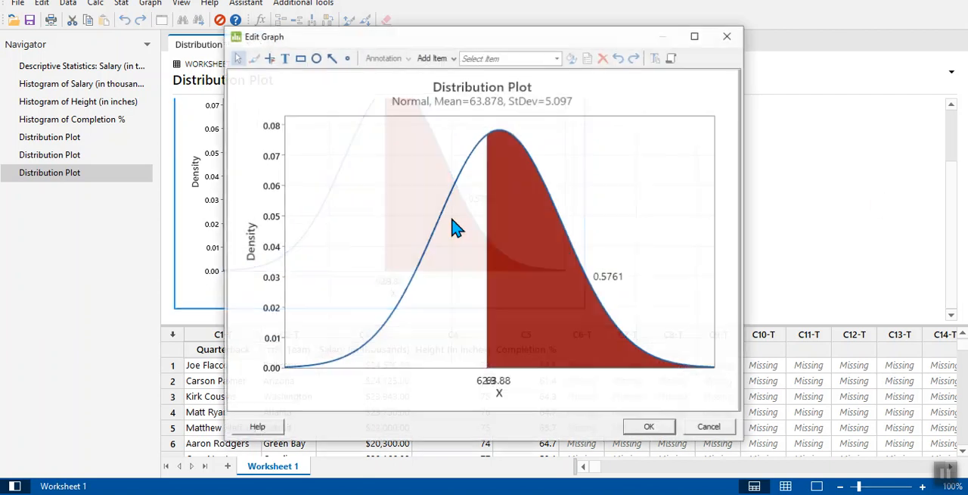
left_click(493, 389)
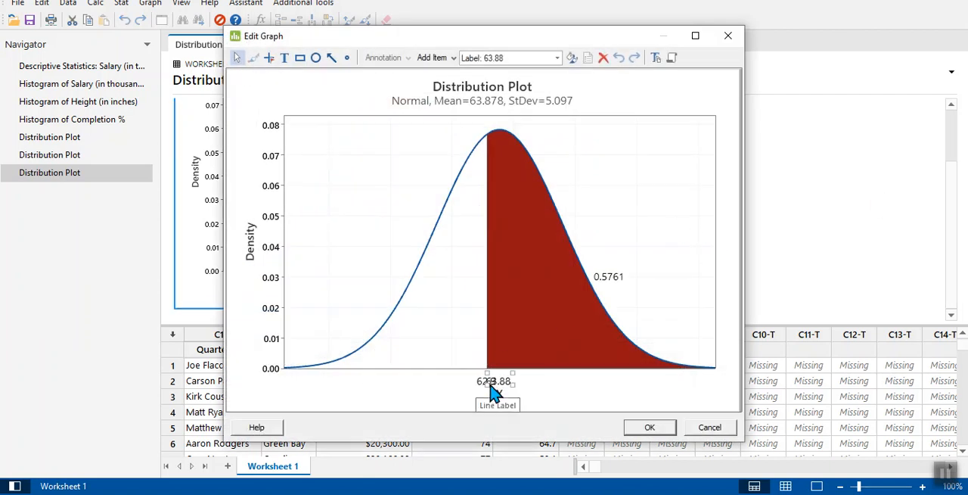
left_click_drag(497, 381, 499, 125)
left_click_drag(492, 121, 498, 118)
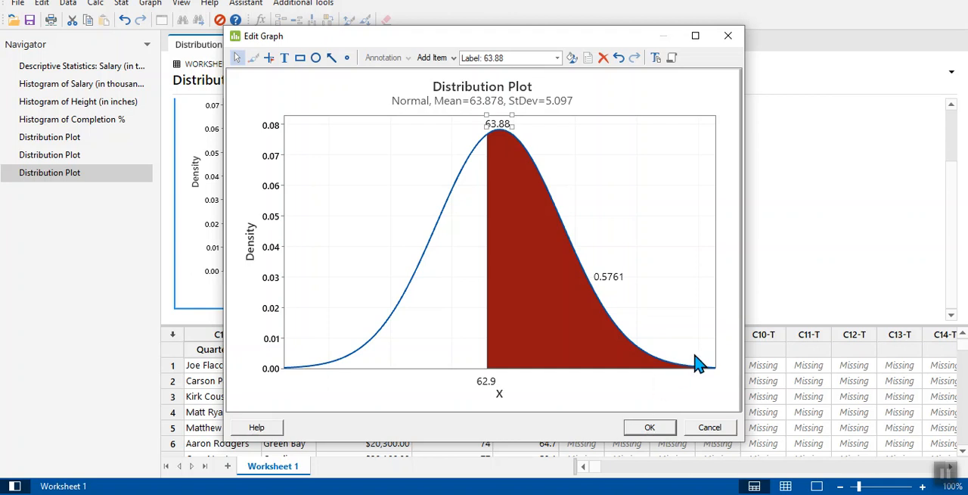
Change the plot's title to "Dak Prescott's Completion Percentage" and apply the graph edits.
left_click(500, 393)
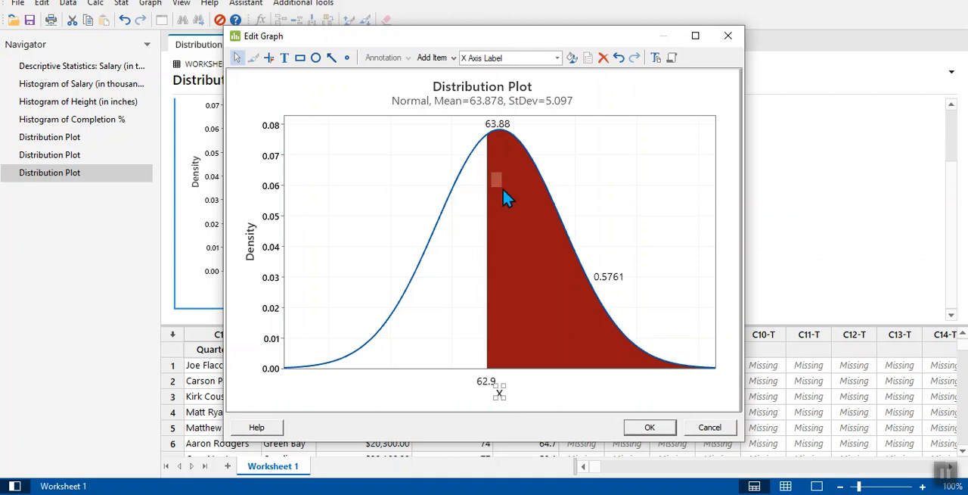
left_click(511, 89)
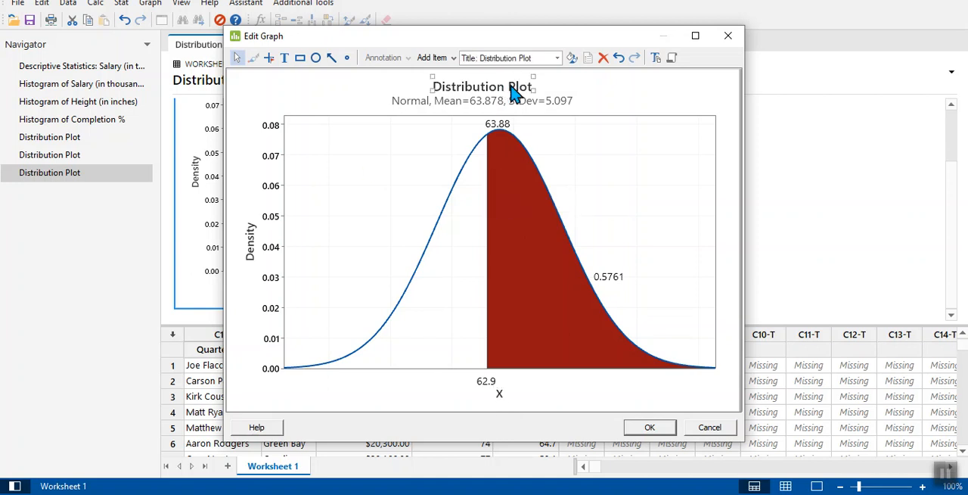
double_click(511, 89)
left_click_drag(404, 303, 328, 310)
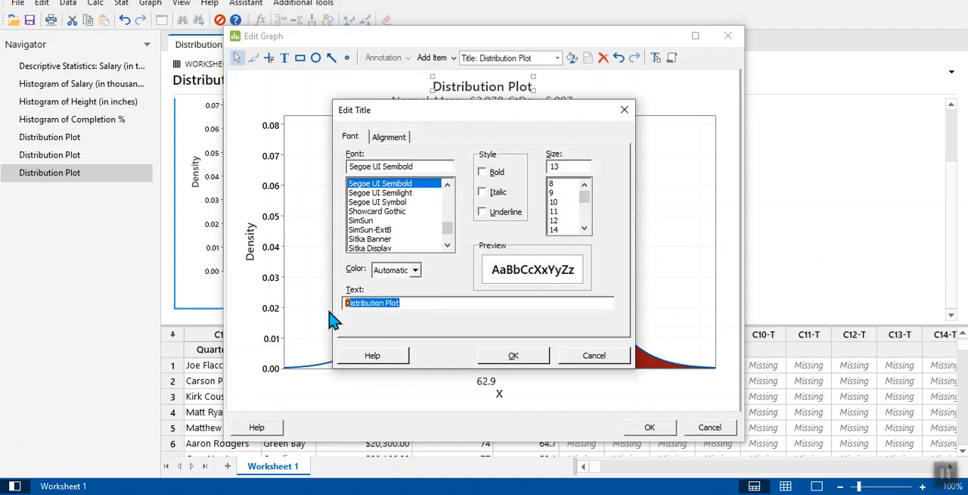
type("Dak Prescott's Comp")
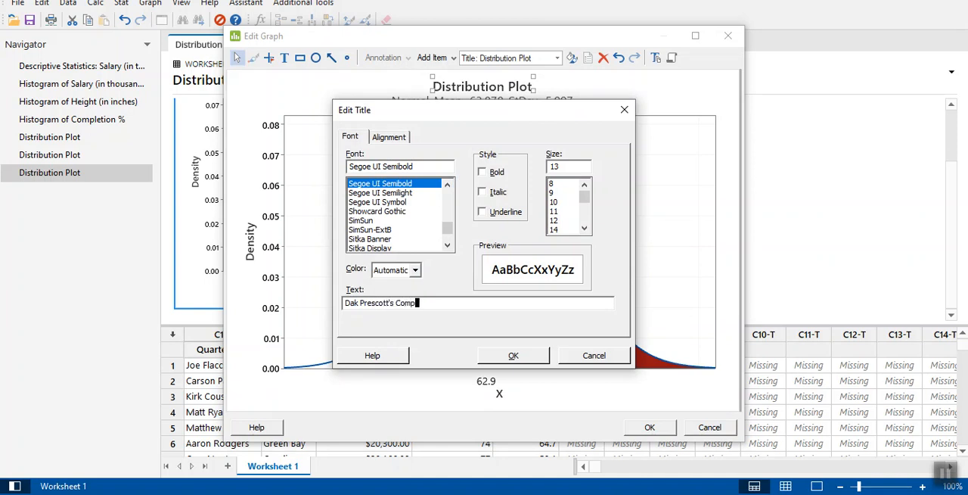
type("letion Percentage")
left_click(513, 357)
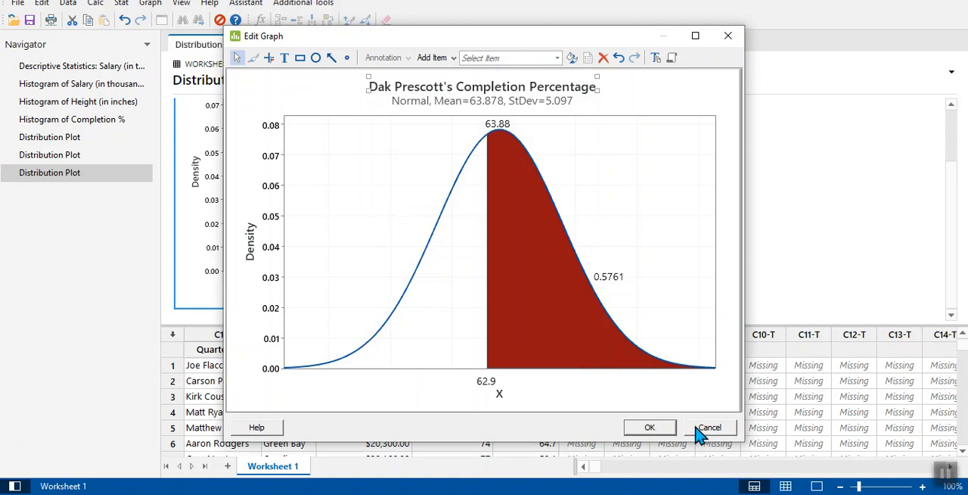
left_click(650, 428)
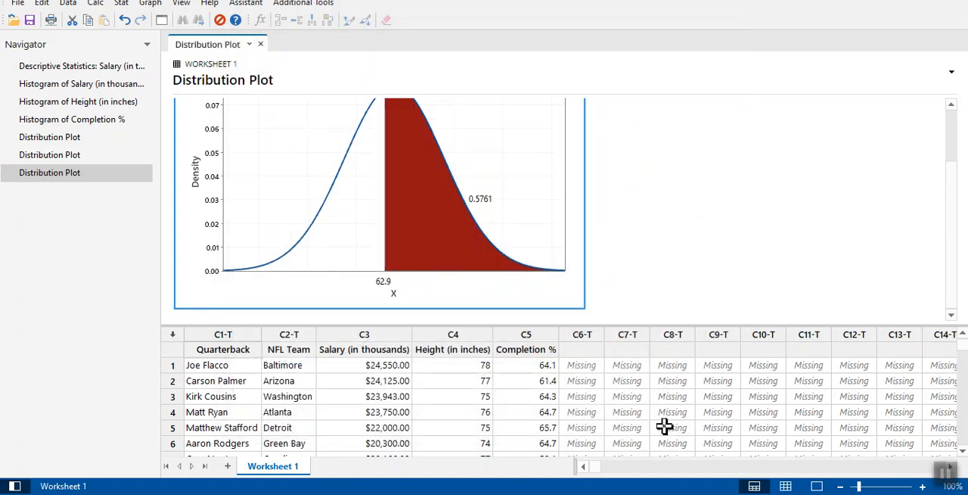
Copy the edited distribution plot and paste it below the Step 7 instructions in the Google Docs worksheet.
right_click(481, 220)
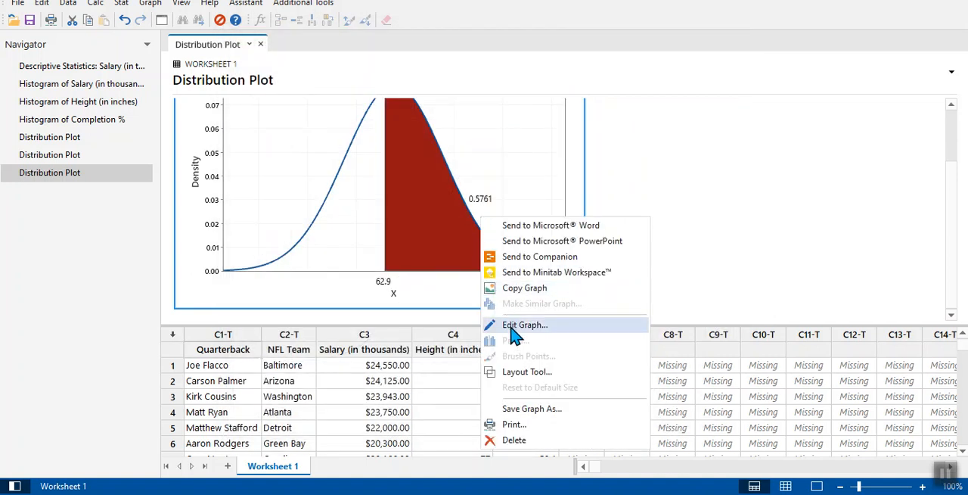
left_click(519, 287)
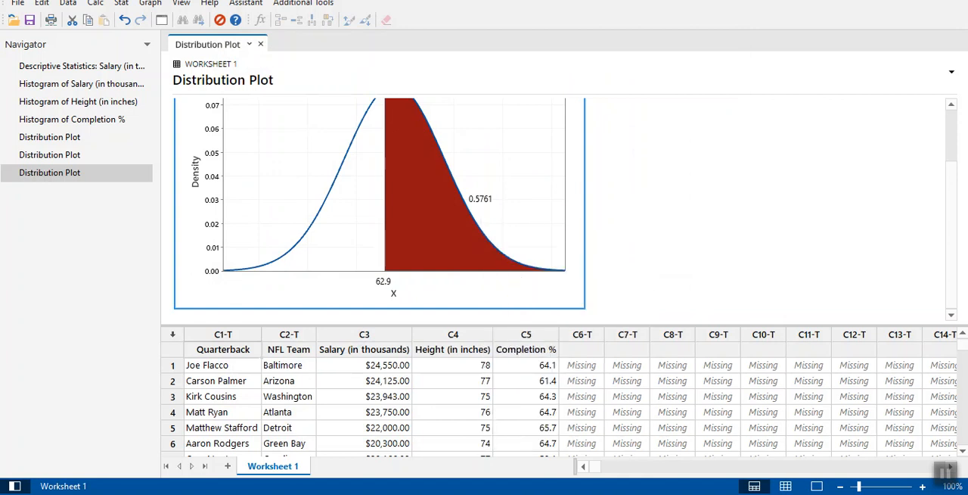
key("alt+Tab")
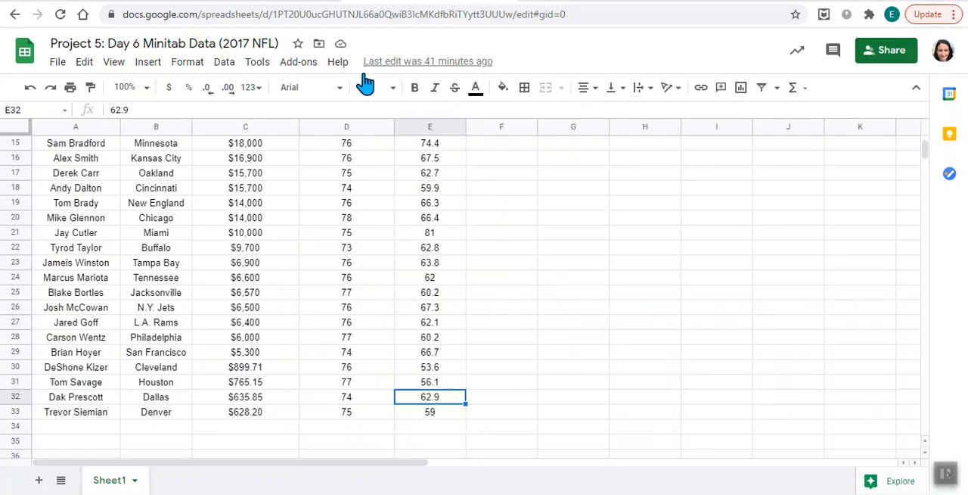
left_click(303, 1)
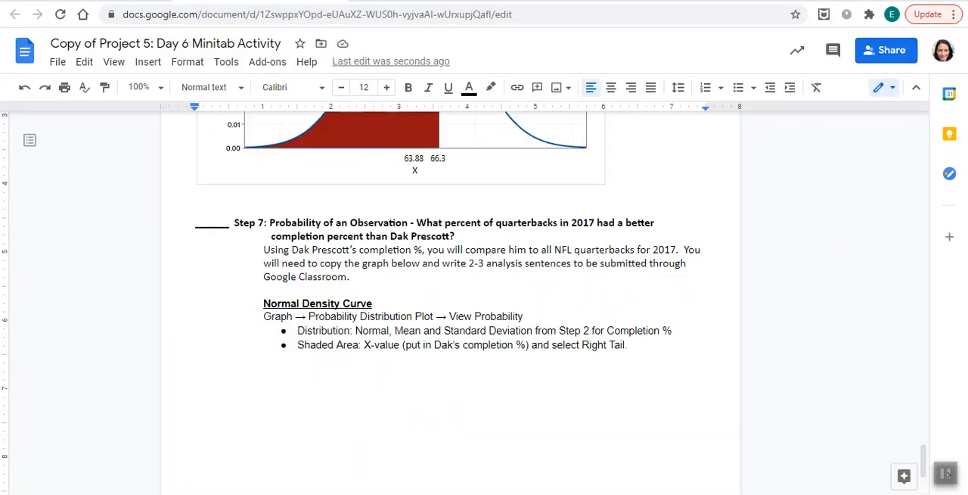
left_click(347, 383)
key("ctrl+v")
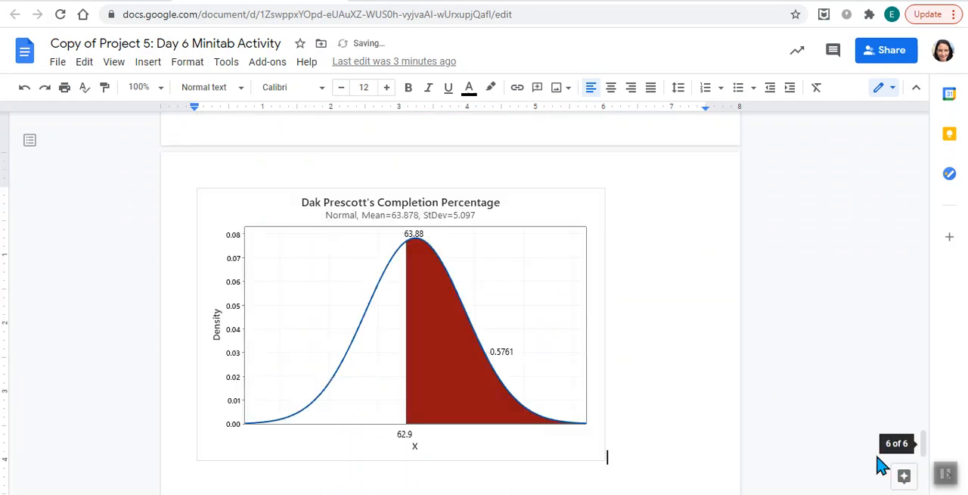
Review the Step 6 and Step 7 distribution plots pasted in the worksheet, through to its last page.
left_click_drag(925, 444, 941, 385)
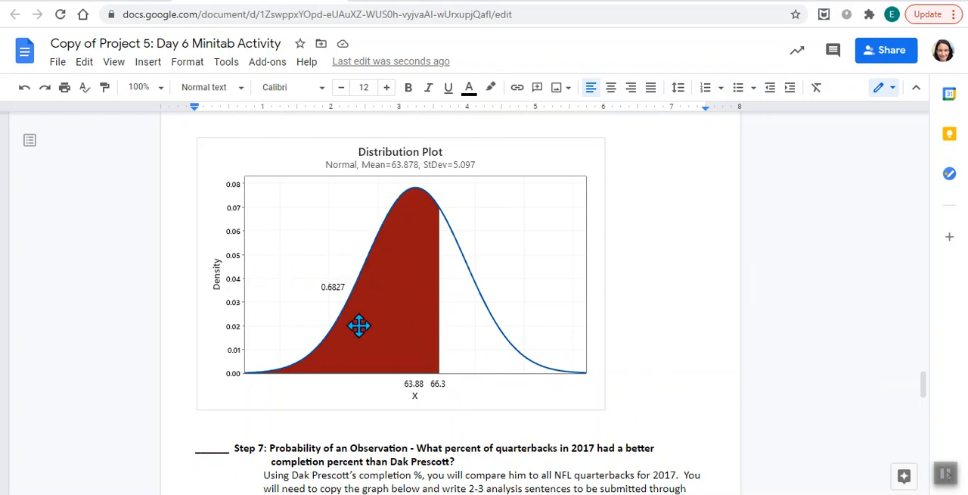
left_click_drag(931, 387, 938, 445)
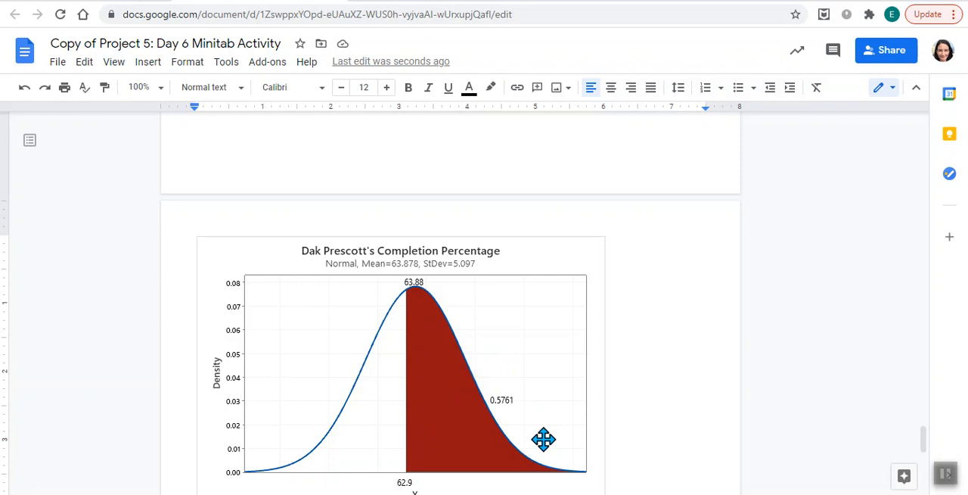
left_click_drag(924, 454, 925, 482)
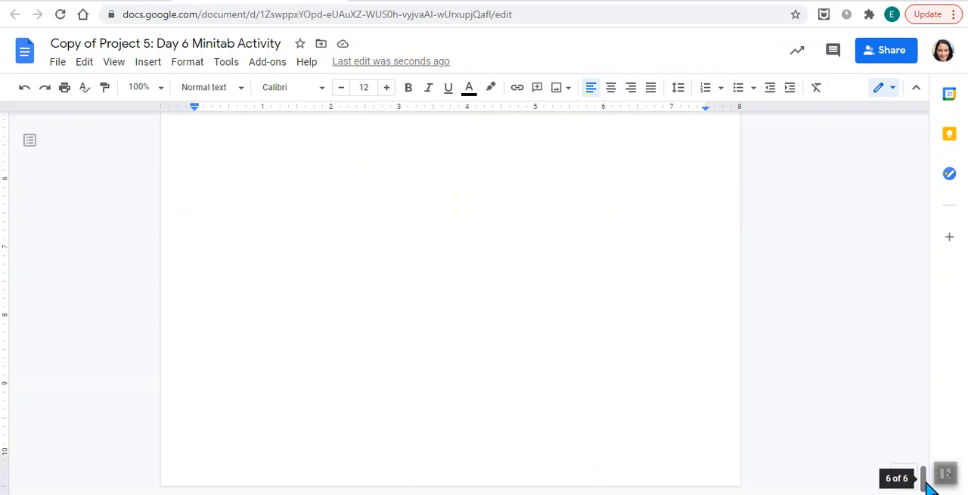